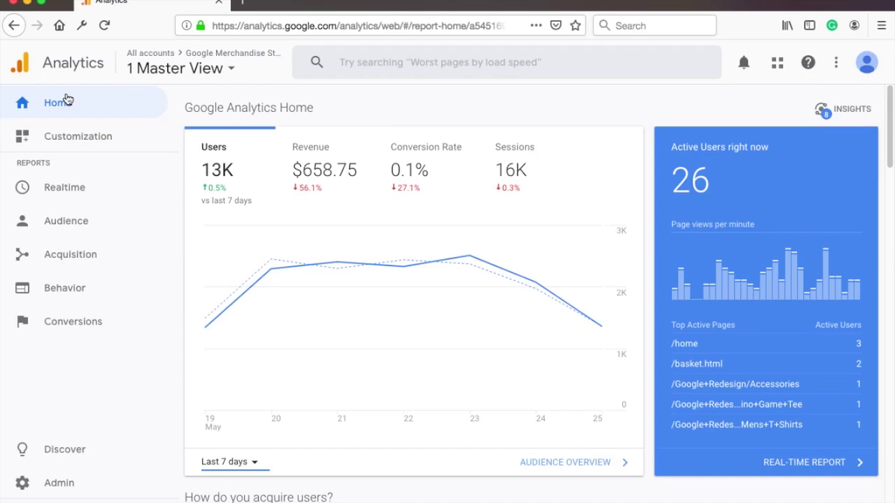
- Look through the Home overview, the Landing Pages report's sessions chart and the Checkout Behavior Analysis funnel
left_click(66, 101)
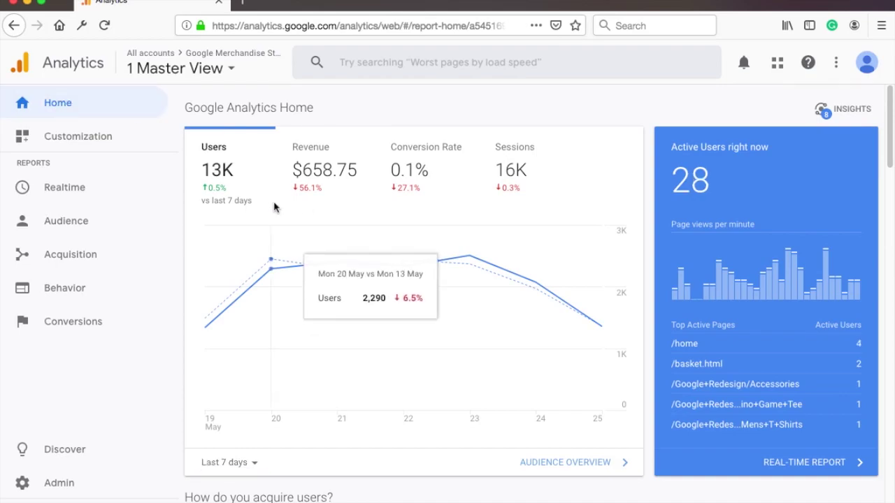
scroll(524, 206, "down", 10)
scroll(532, 210, "up", 10)
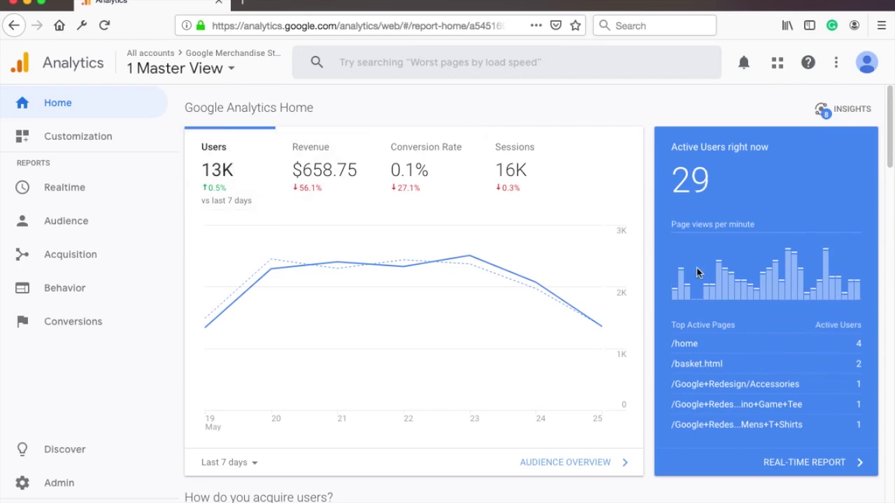
scroll(452, 293, "down", 5)
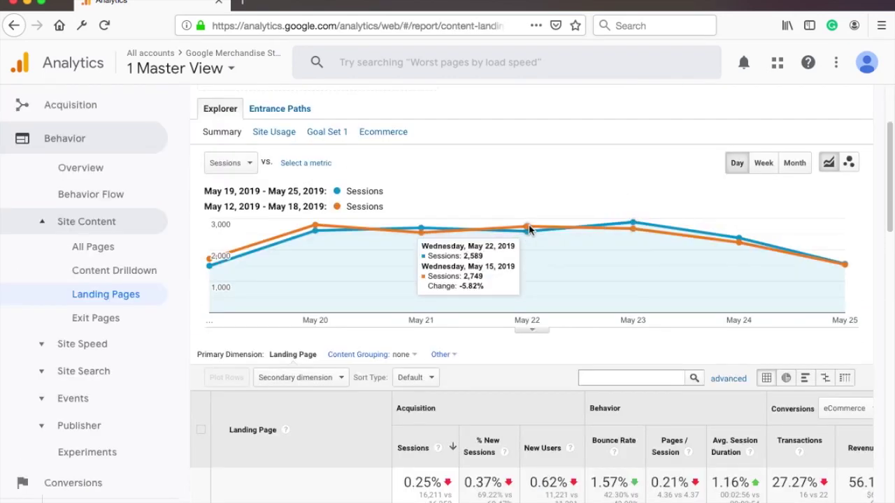
scroll(616, 237, "down", 3)
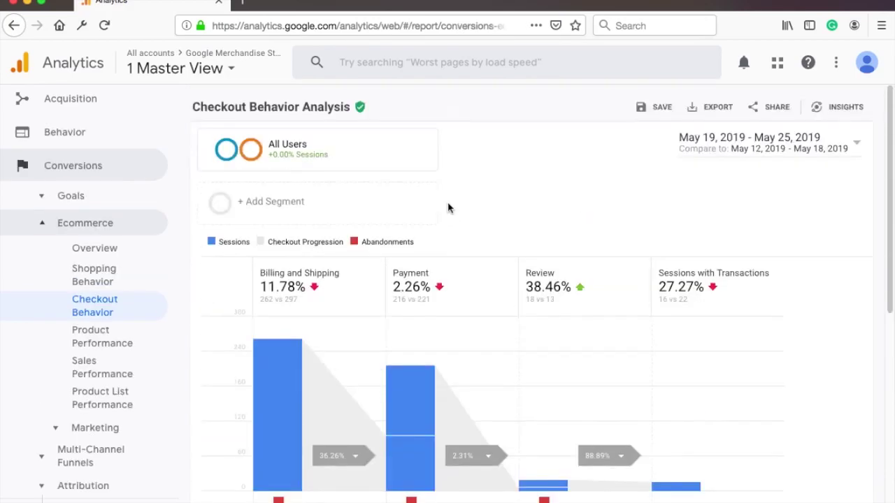
scroll(420, 244, "down", 5)
scroll(383, 289, "up", 5)
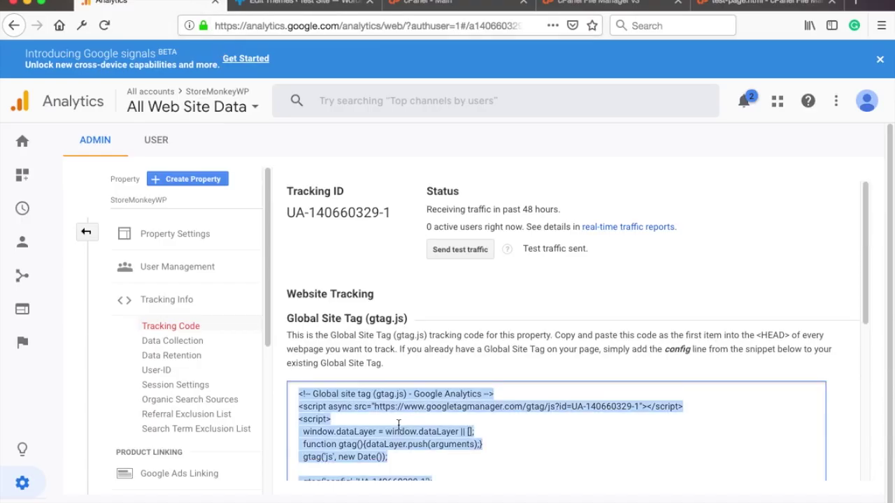
- Insert the copied Global Site Tag code, indented, before the closing head tag in test-page.html and save the file
left_click(740, 5)
key("ctrl+v")
scroll(93, 377, "down", 2)
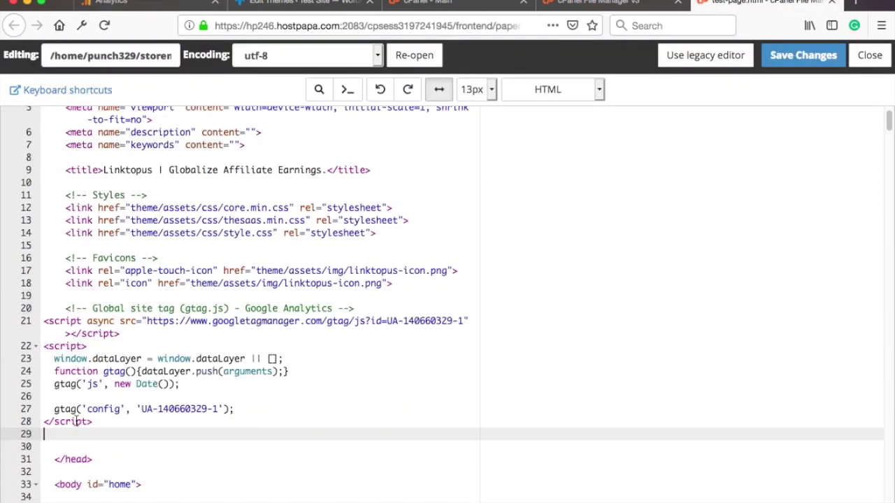
left_click_drag(9, 434, 9, 326)
key("Tab")
left_click(351, 358)
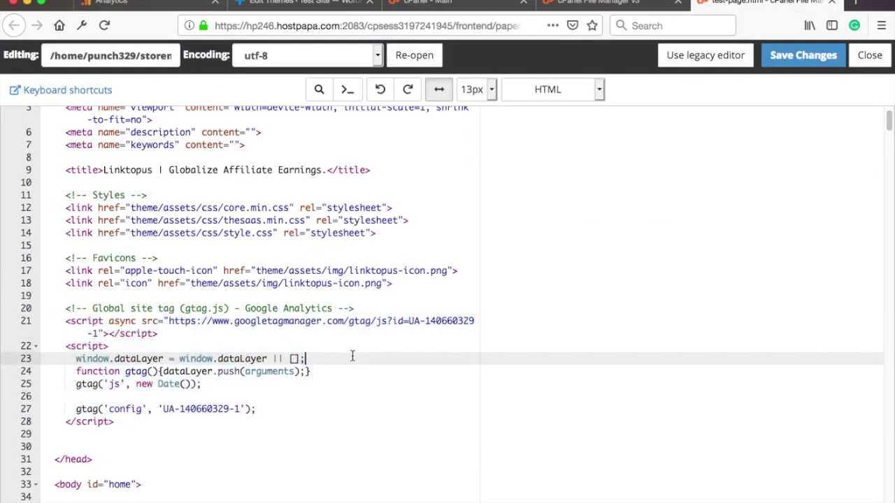
left_click(805, 59)
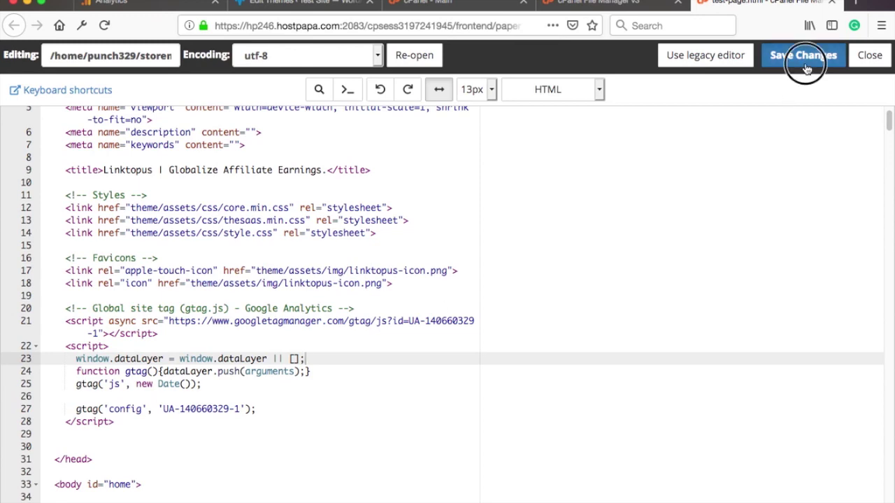
- Return to the Google Analytics tracking code page, send test traffic to the site and close the test window
key("super+1")
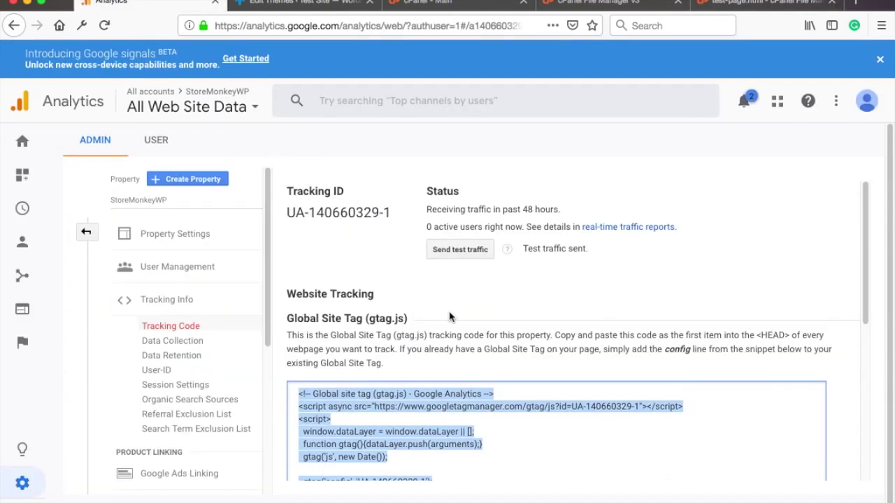
left_click(453, 311)
left_click(463, 251)
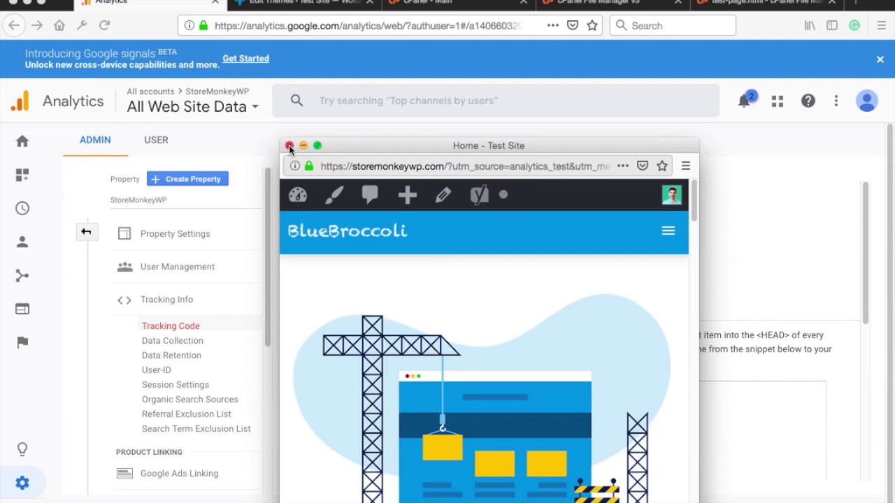
left_click(290, 147)
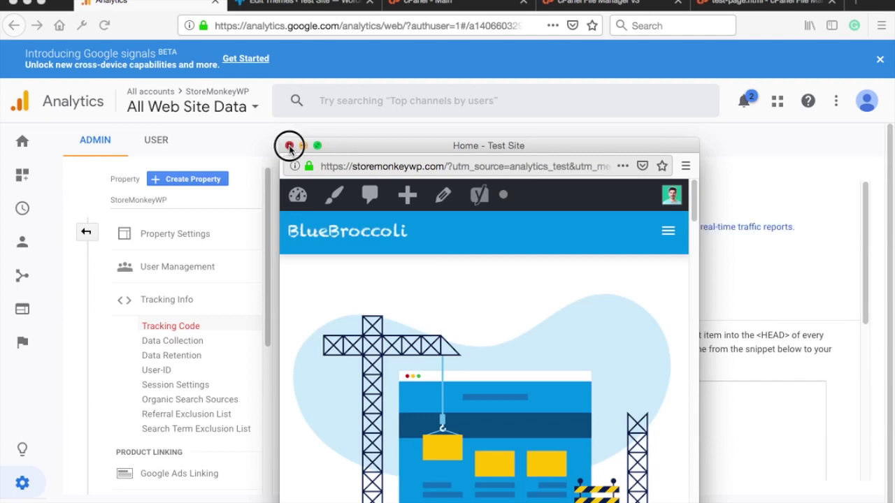
left_click_drag(428, 226, 789, 227)
left_click(553, 241)
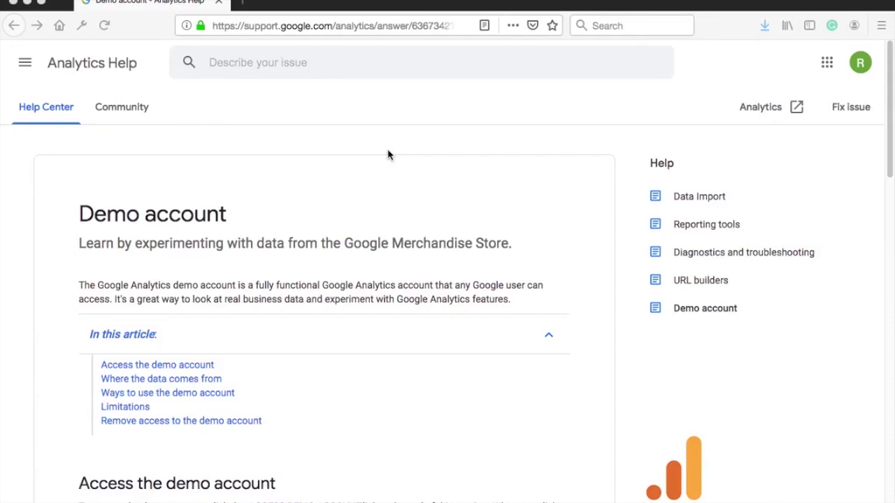
- Follow the Demo account help article to its access section and open the demo account
scroll(382, 170, "down", 1)
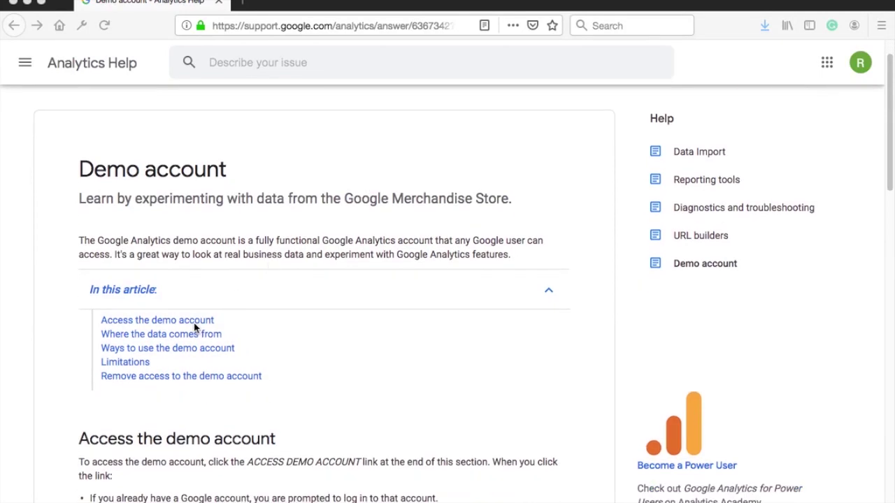
left_click(172, 321)
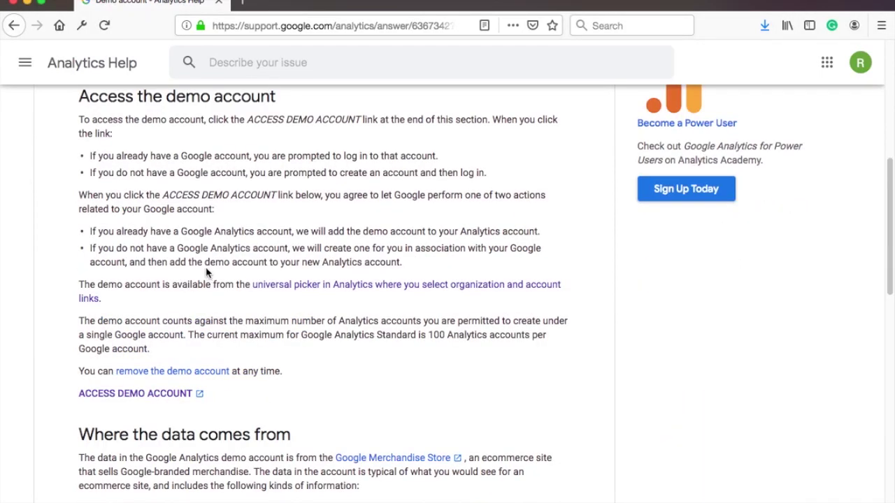
left_click(168, 397)
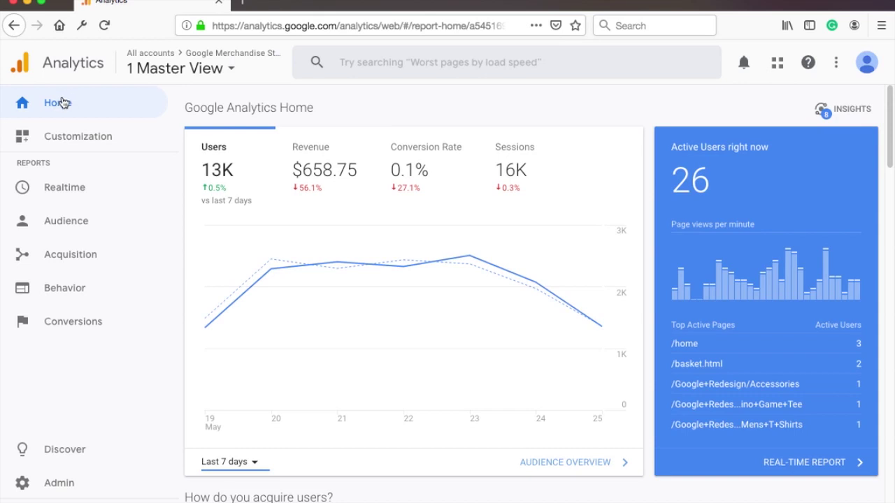
- Examine the demo account's Home overview cards, including the users chart, user retention, goal performance and traffic channels
left_click(69, 109)
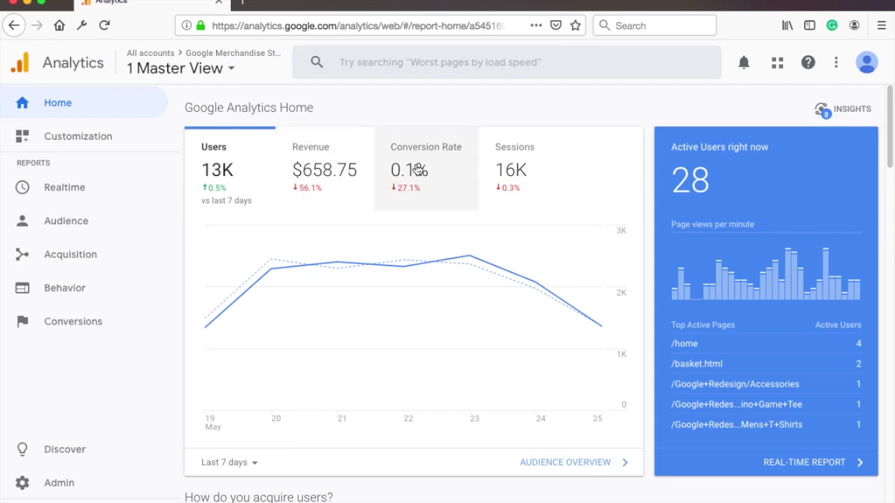
scroll(528, 204, "down", 6)
scroll(530, 207, "down", 10)
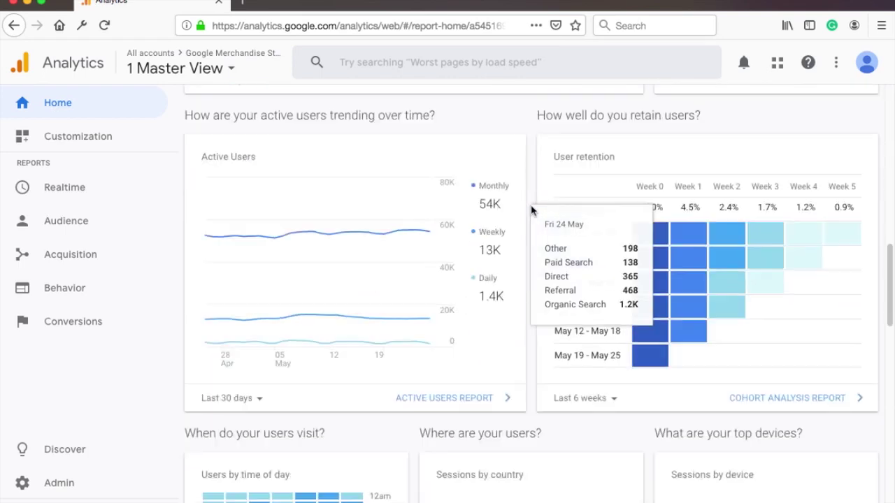
scroll(531, 208, "down", 3)
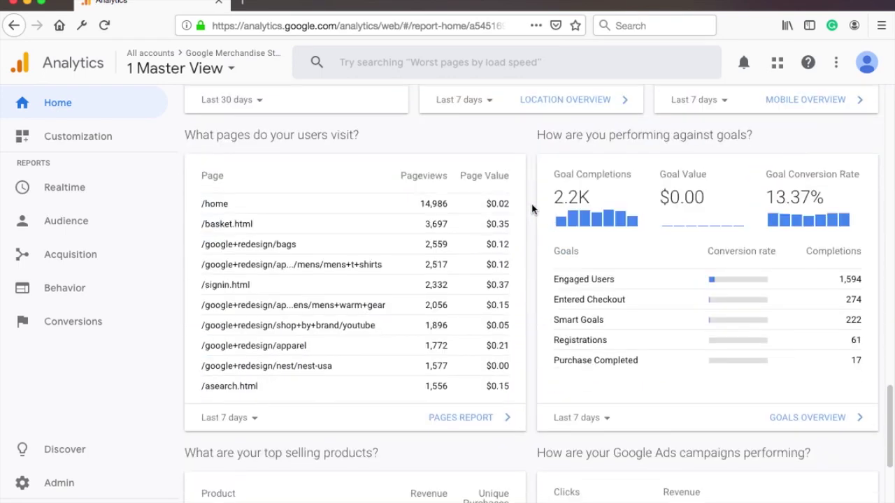
scroll(530, 209, "up", 8)
scroll(529, 209, "up", 5)
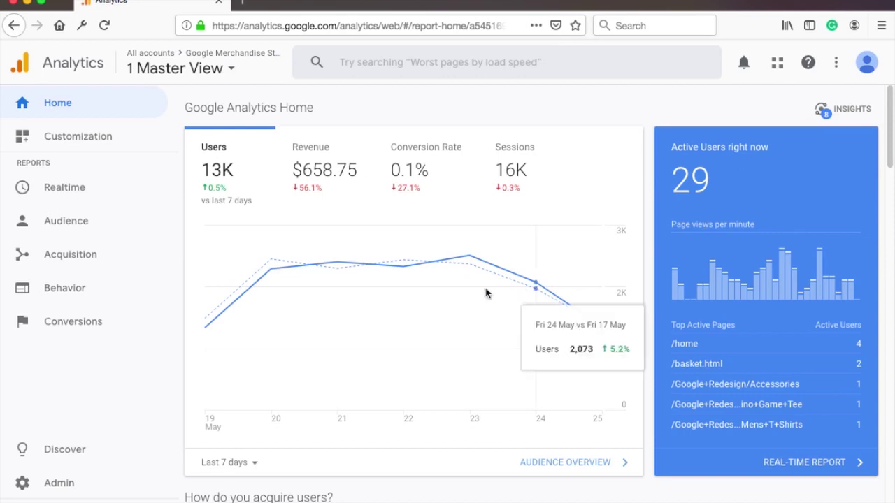
scroll(468, 293, "down", 5)
scroll(450, 294, "down", 5)
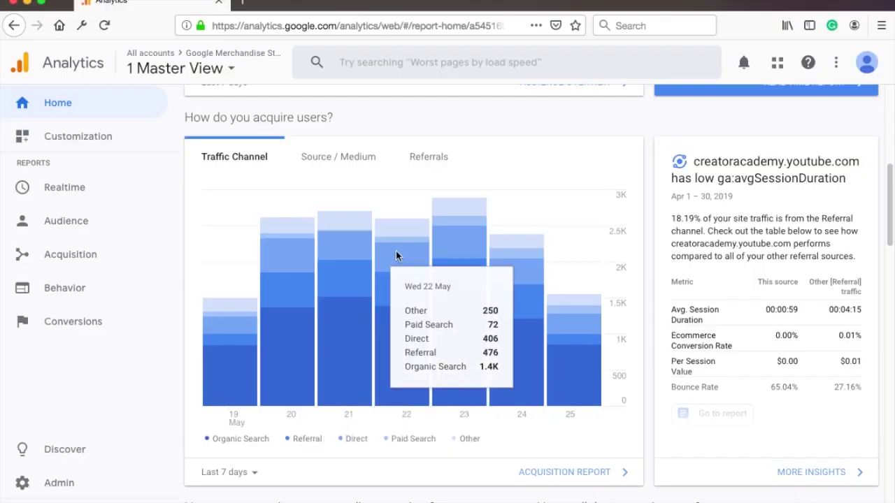
scroll(396, 256, "up", 1)
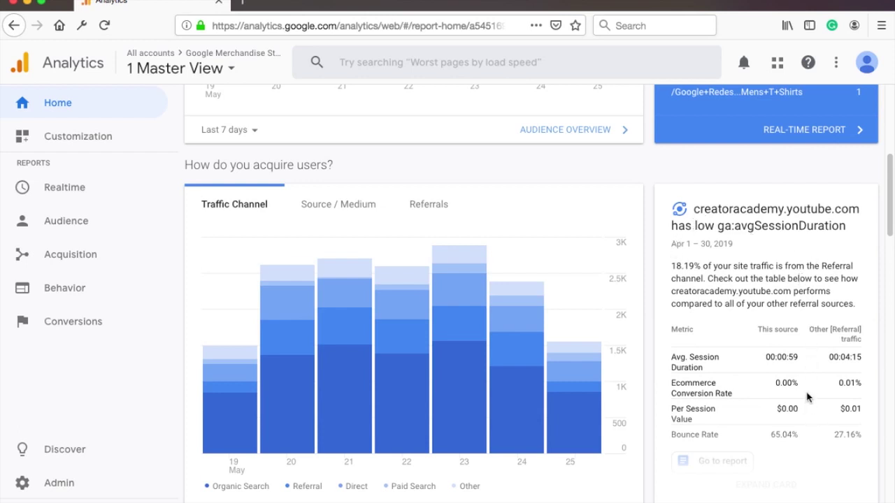
scroll(809, 399, "down", 1)
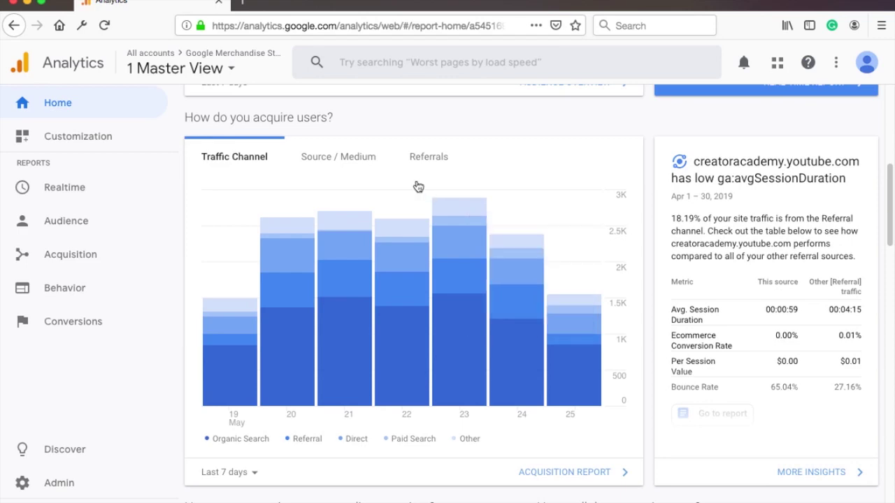
scroll(418, 186, "up", 5)
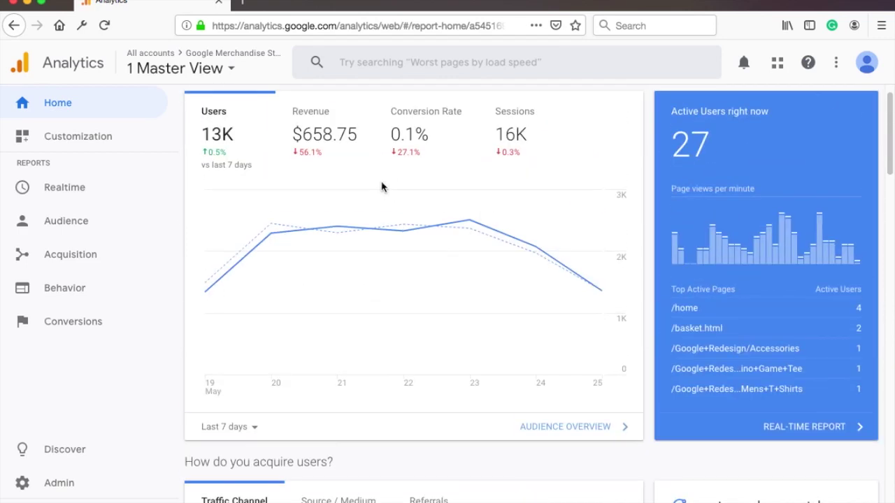
- Set the Home overview chart's date range to Last 90 days and display its revenue and conversion rate trends
mouse_move(406, 198)
left_click(231, 427)
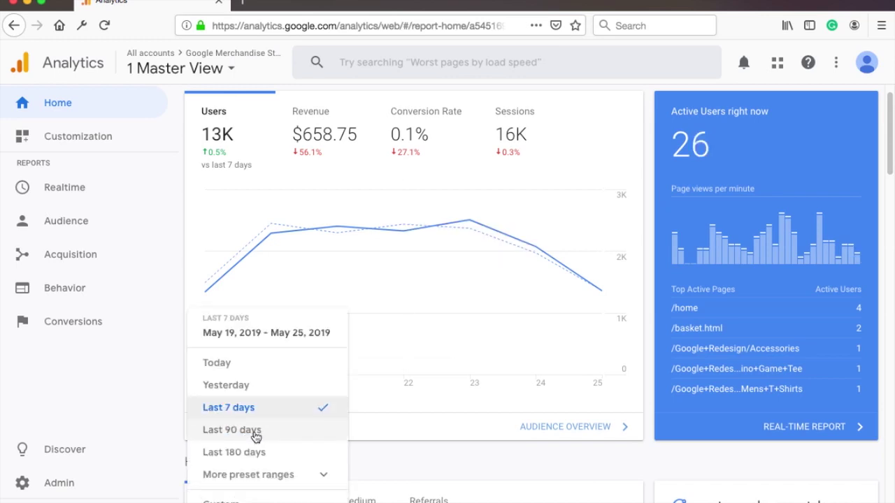
left_click(256, 431)
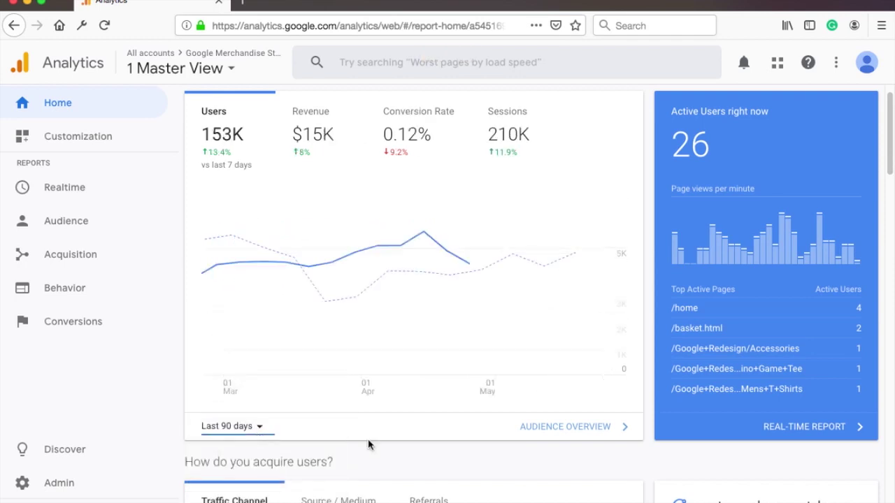
left_click(326, 136)
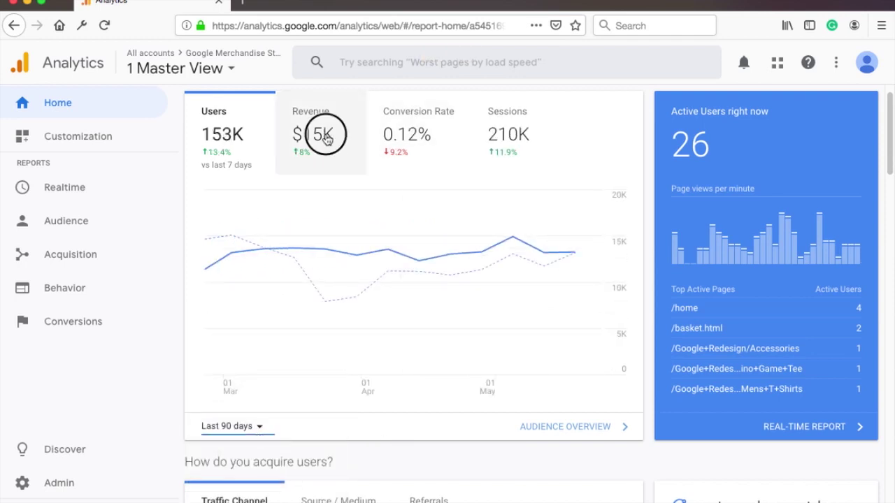
left_click(404, 137)
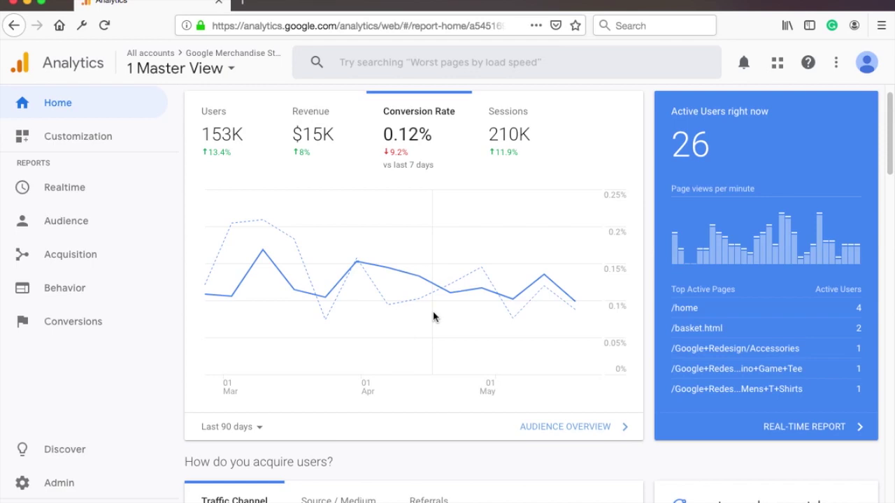
- Show the user acquisition chart by Referrals and review the Home cards on visited pages and goals
scroll(434, 315, "down", 6)
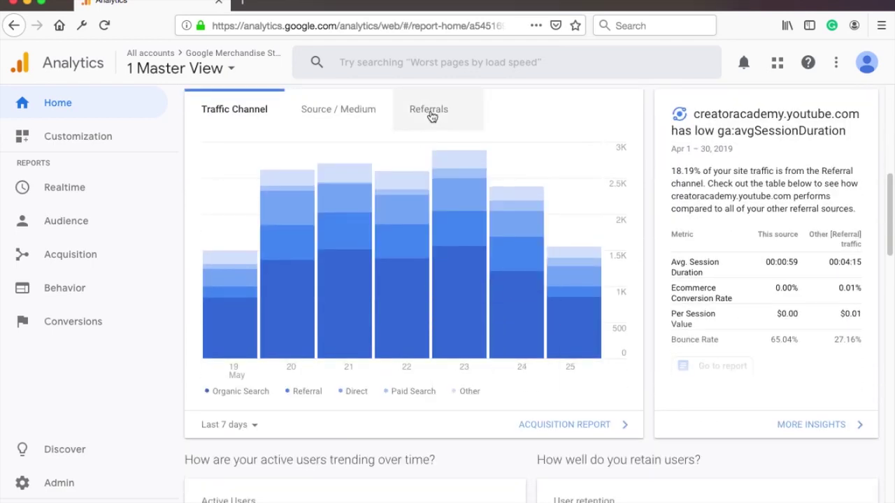
left_click(432, 116)
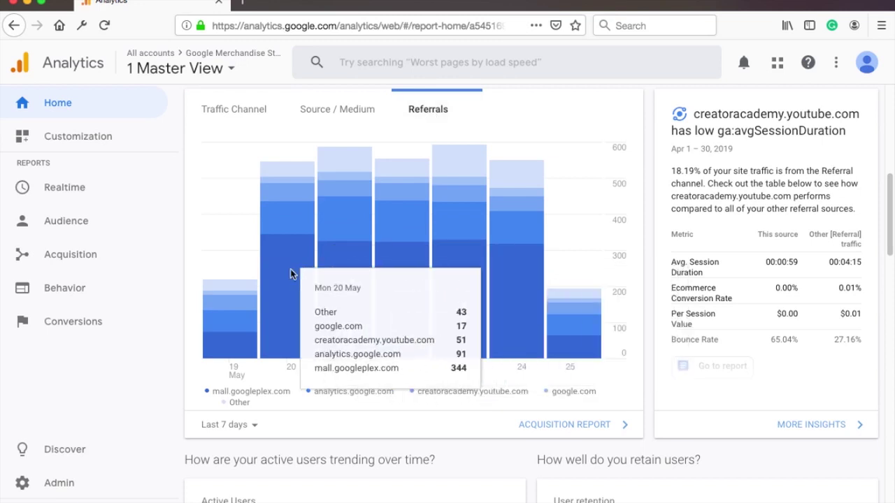
scroll(296, 279, "down", 1)
scroll(296, 278, "down", 15)
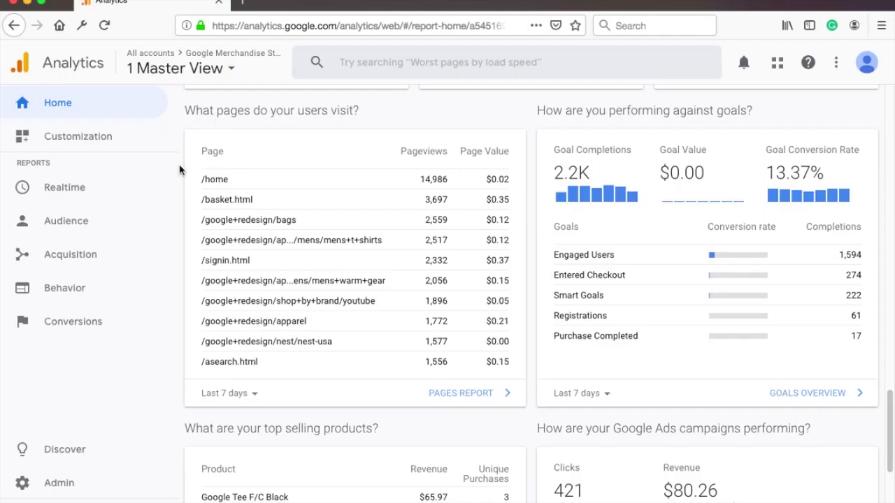
- Create a new custom report titled "Landing pages"
left_click(83, 137)
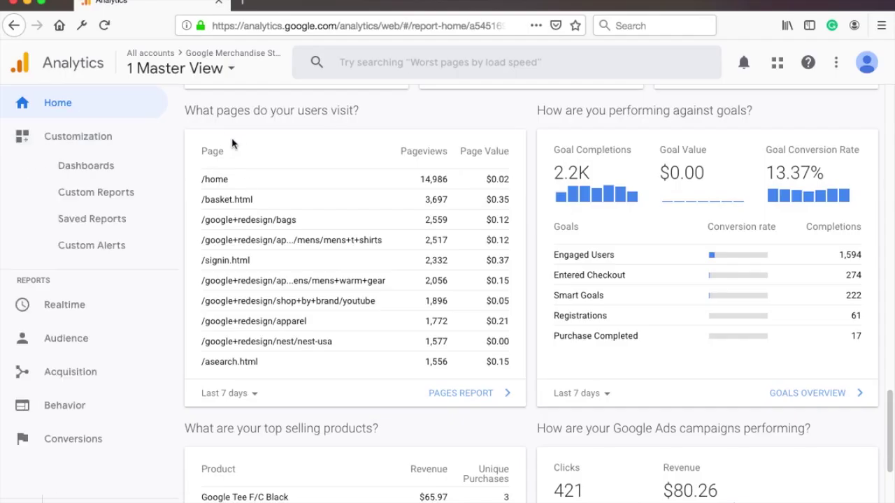
left_click(112, 198)
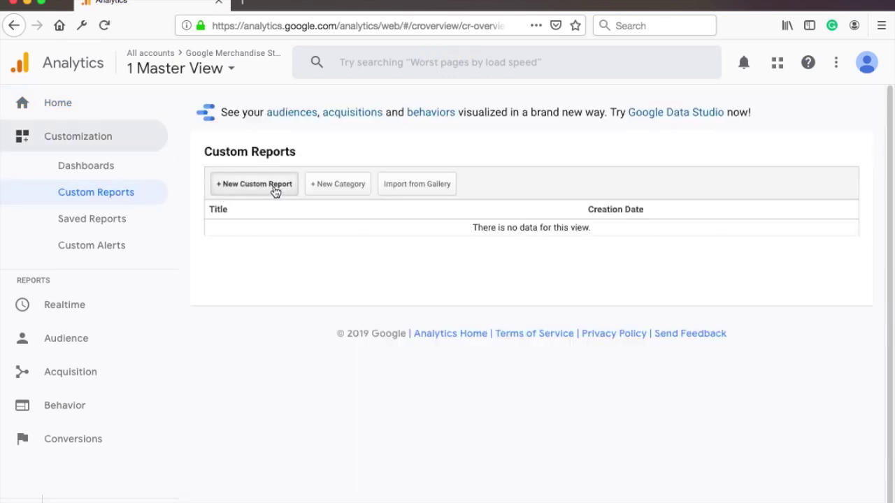
left_click(274, 190)
left_click_drag(411, 161, 224, 163)
type("Landing pages")
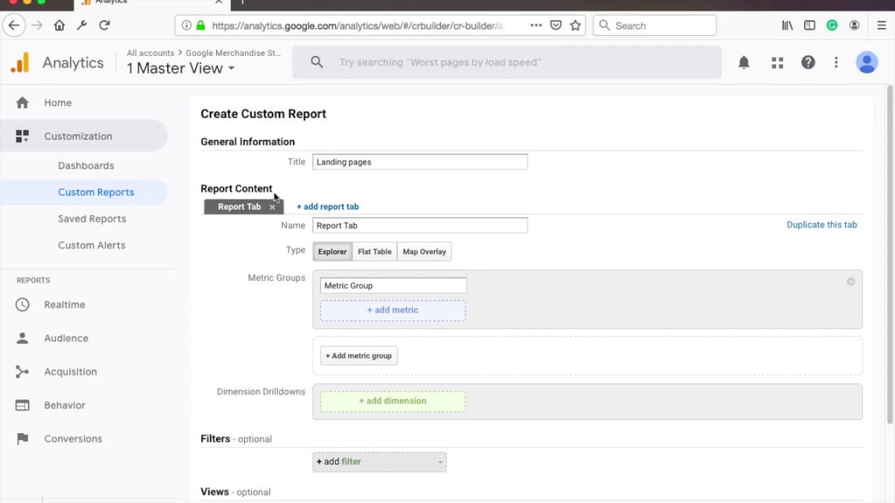
- Add the Sessions metric to the report's metric group
left_click(422, 311)
type("sess")
left_click(410, 340)
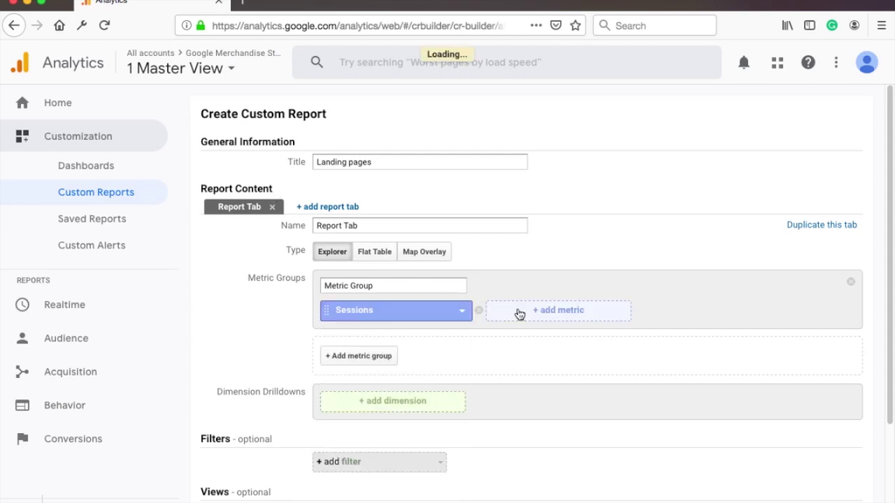
- Add the Transactions and Ecommerce Conversion Rate metrics to the custom report's metric group
left_click(558, 310)
type("trans")
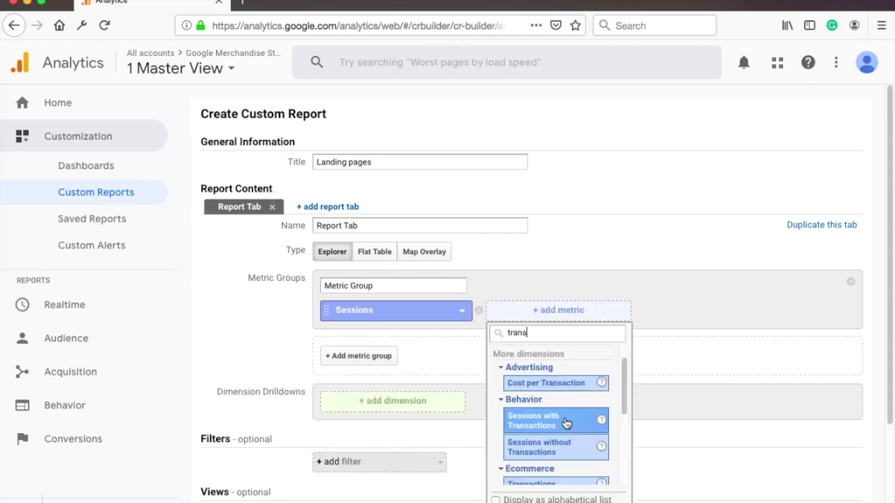
scroll(563, 414, "down", 2)
left_click(552, 429)
left_click(724, 310)
type("conver")
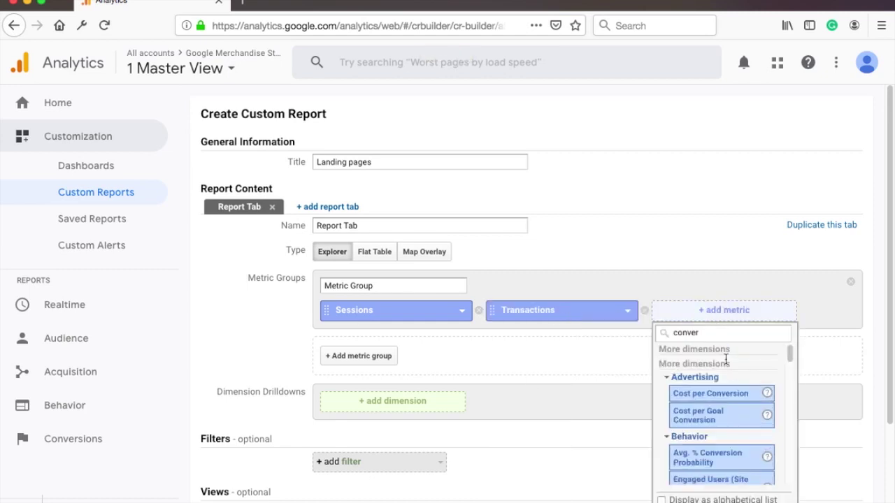
scroll(735, 372, "down", 3)
left_click(711, 329)
- Add Landing Page as the dimension drilldown, save the custom report and look over its results
left_click(392, 426)
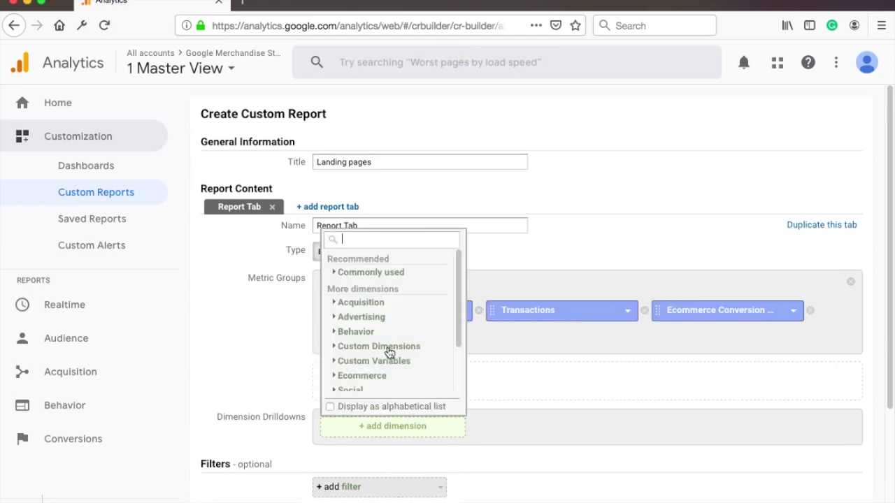
type("landing")
left_click(367, 289)
scroll(525, 359, "down", 3)
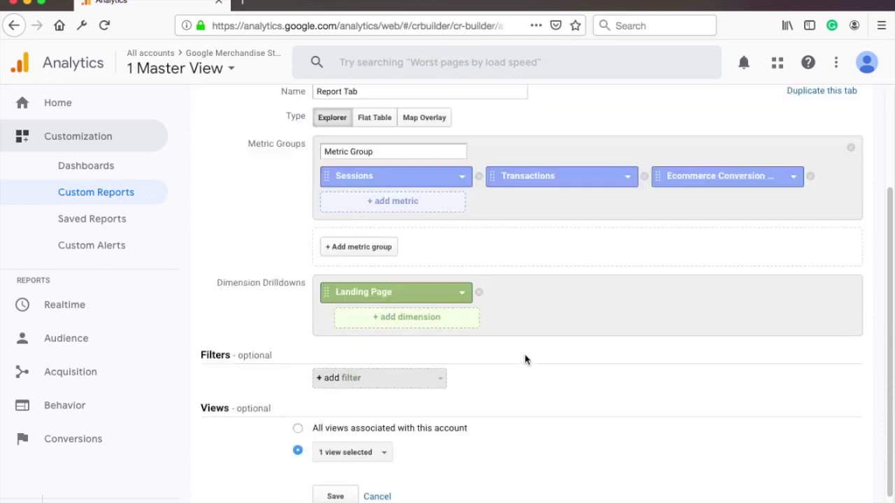
left_click(335, 496)
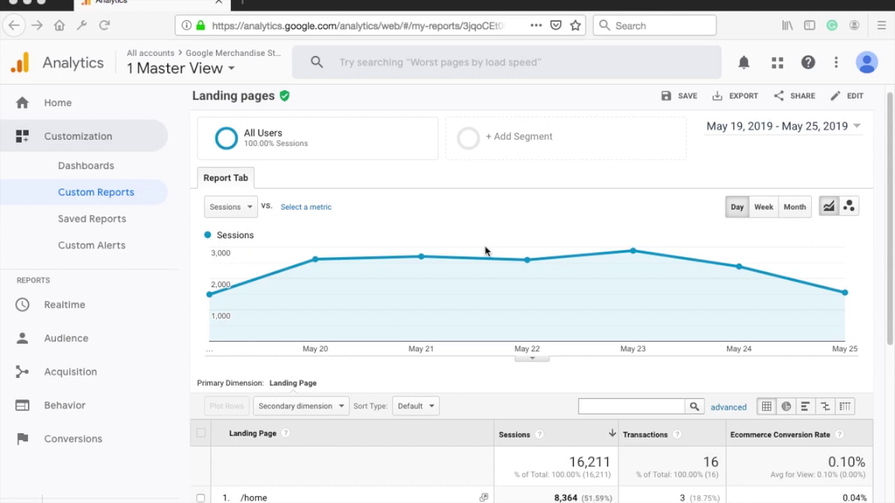
left_click(472, 176)
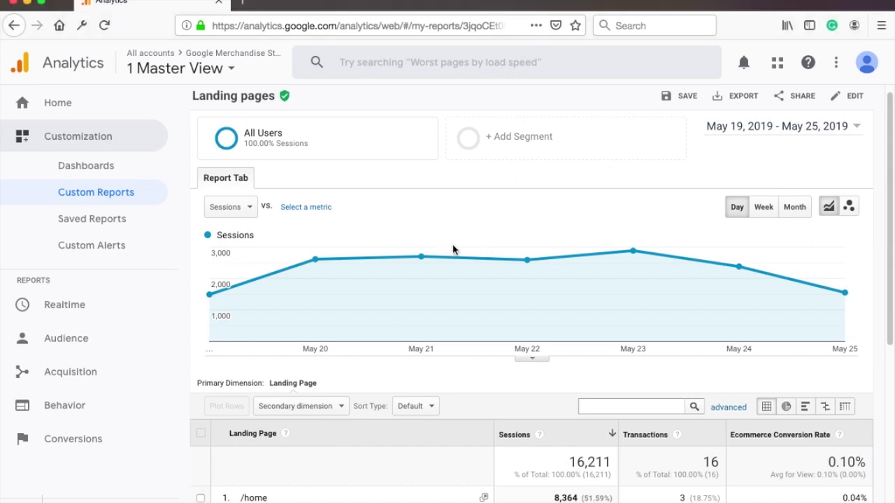
scroll(455, 256, "down", 5)
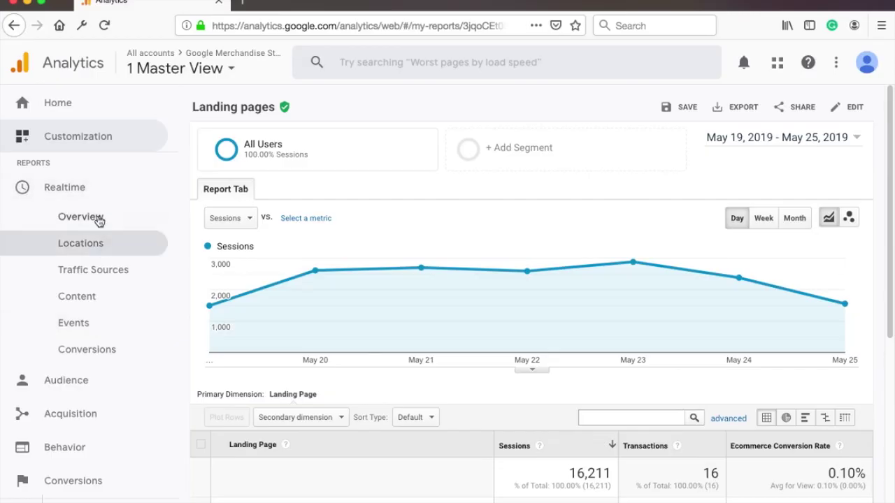
- Open the Realtime overview and review the active users, pageviews, top active pages and top locations
left_click(99, 220)
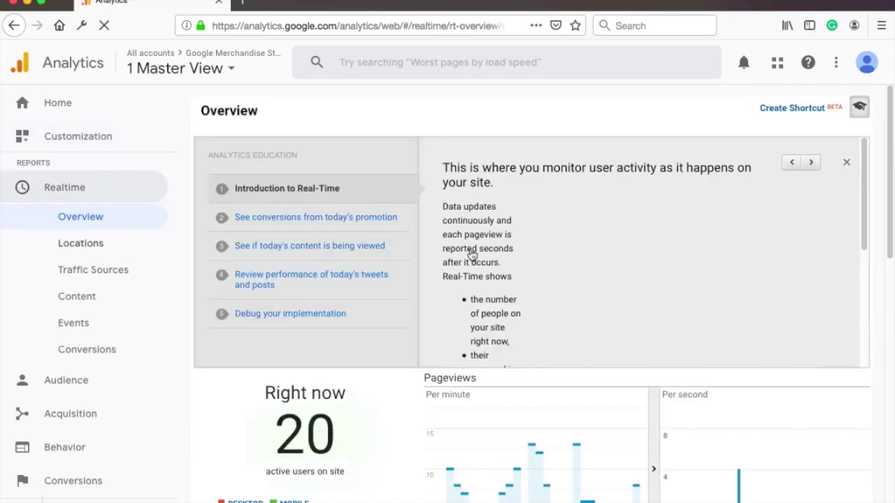
scroll(430, 282, "down", 3)
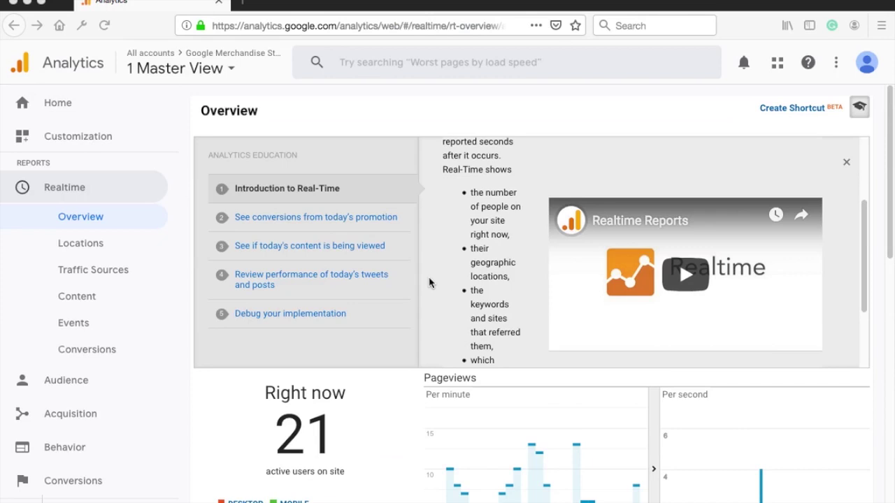
scroll(438, 302, "down", 3)
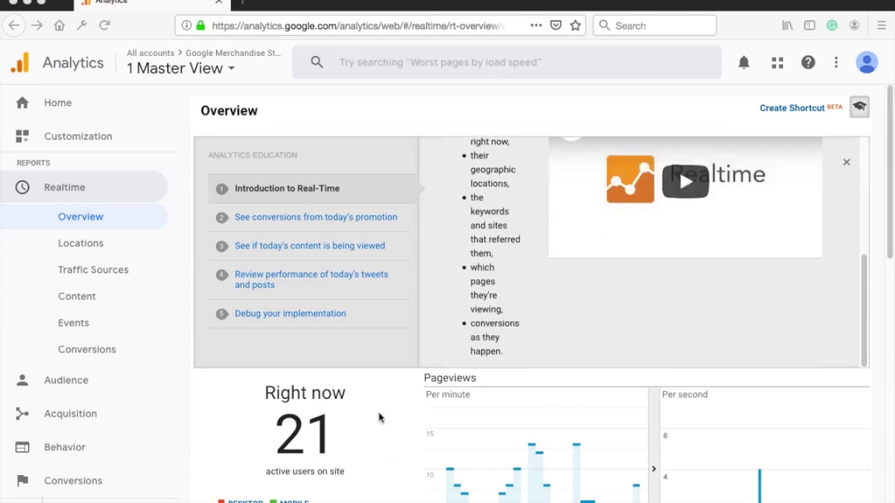
scroll(667, 385, "down", 4)
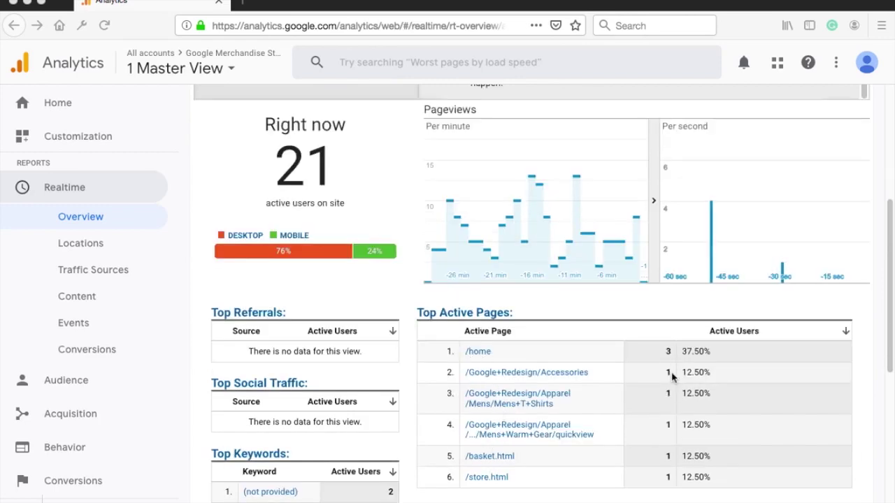
scroll(464, 386, "down", 1)
scroll(467, 351, "down", 3)
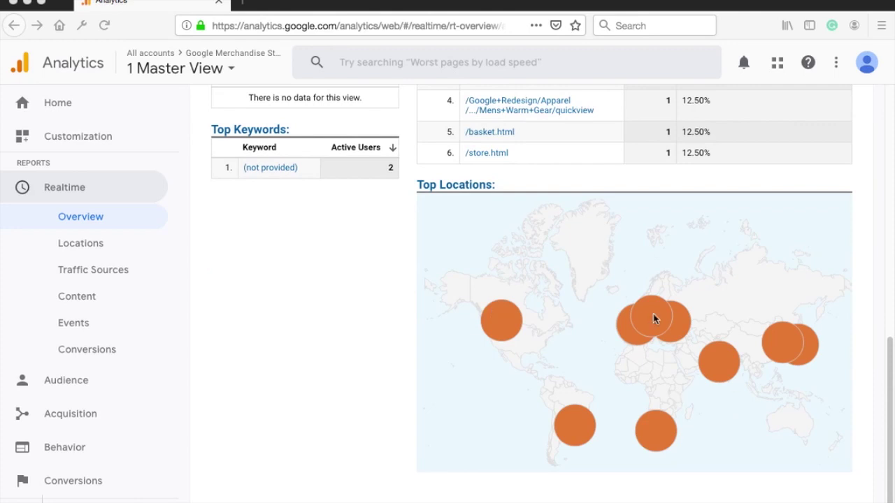
scroll(620, 312, "up", 6)
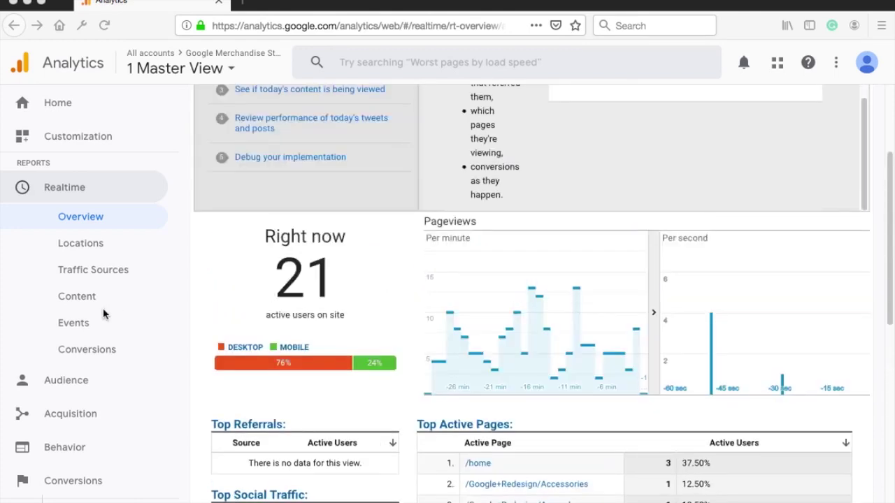
- Open the Realtime Events report and examine the event categories, event actions and their active users
left_click(83, 324)
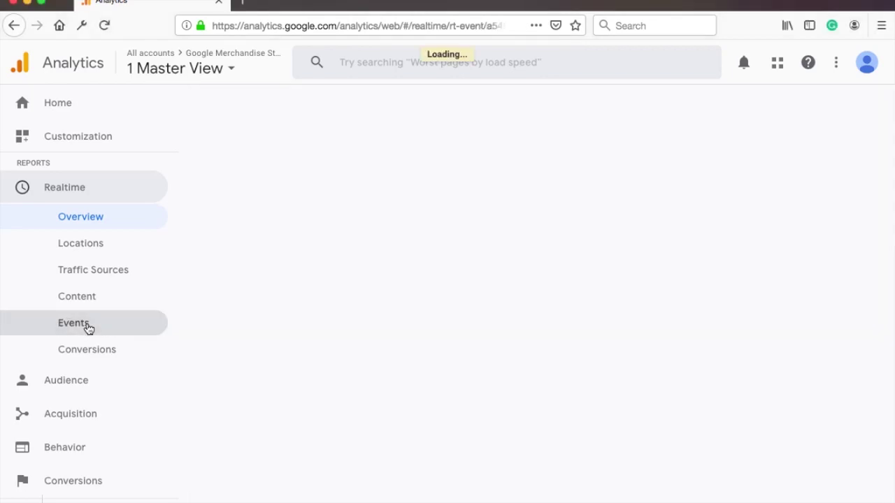
scroll(496, 203, "down", 4)
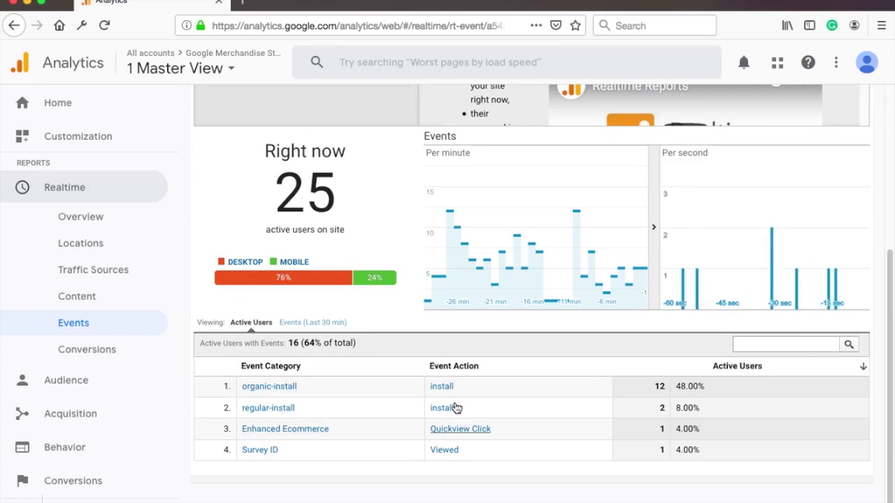
mouse_move(535, 281)
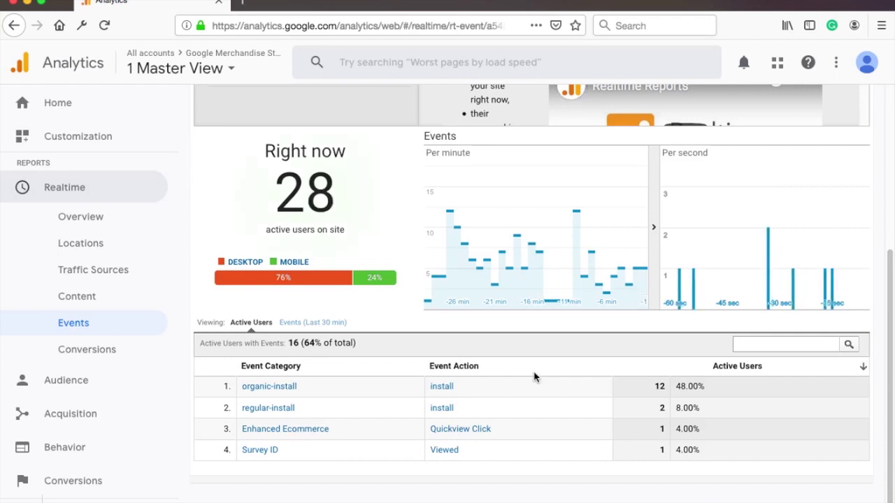
scroll(534, 378, "up", 2)
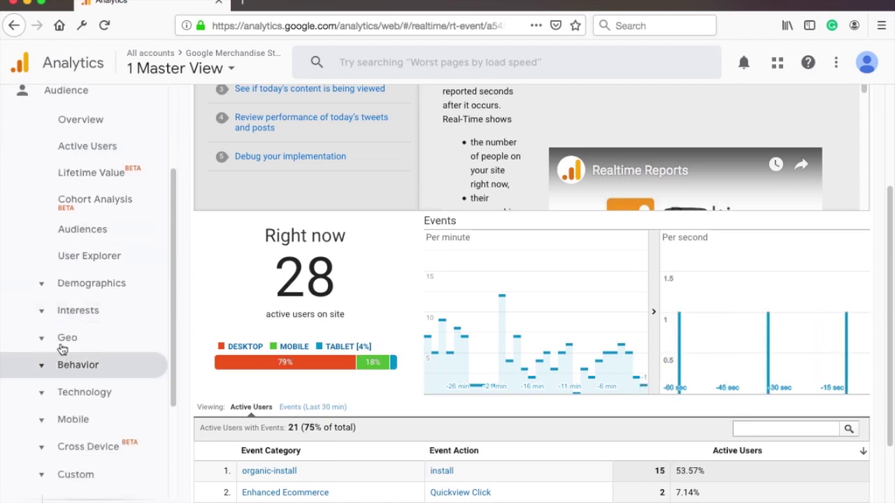
- Look over the report groups in the Audience section, including the reports under Geo
left_click(43, 341)
left_click(43, 340)
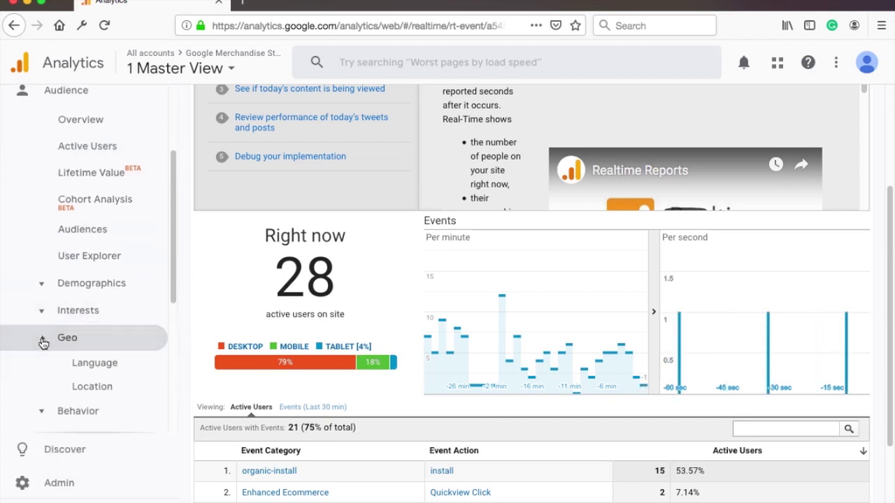
scroll(83, 395, "down", 2)
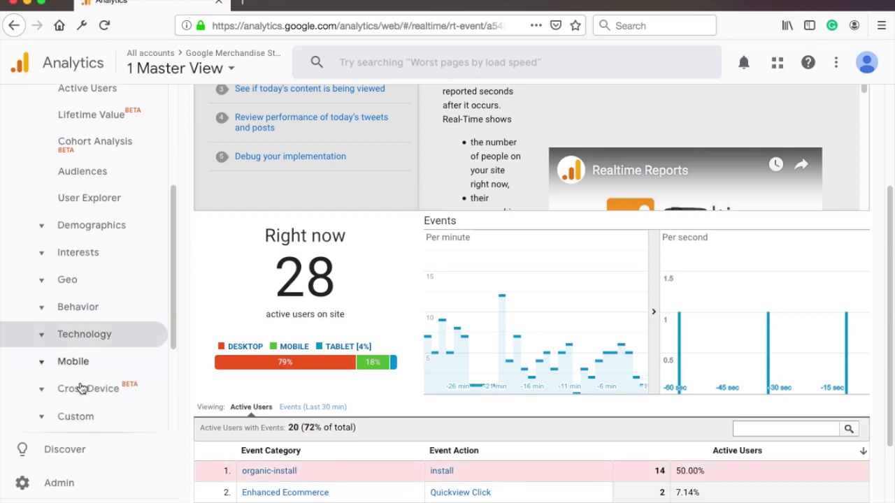
scroll(74, 365, "down", 1)
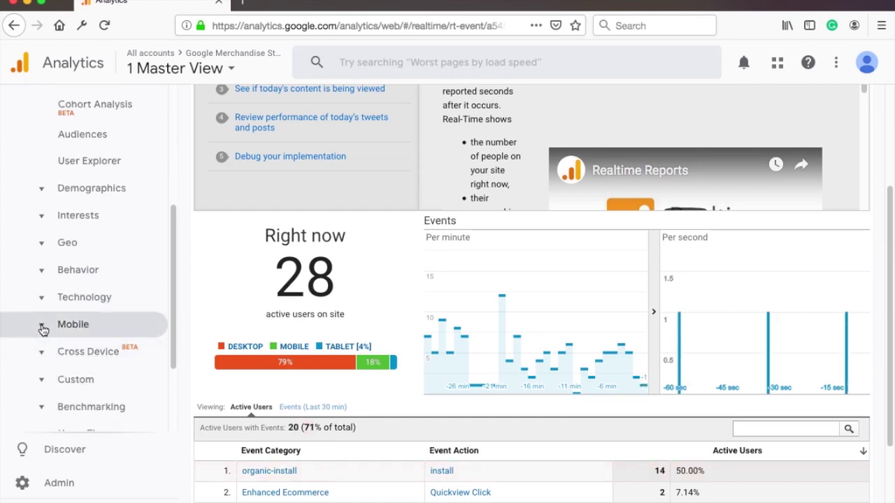
- Open the Audience report on mobile devices and examine its device table, focusing on the Apple iPhone row
left_click(47, 330)
left_click(84, 348)
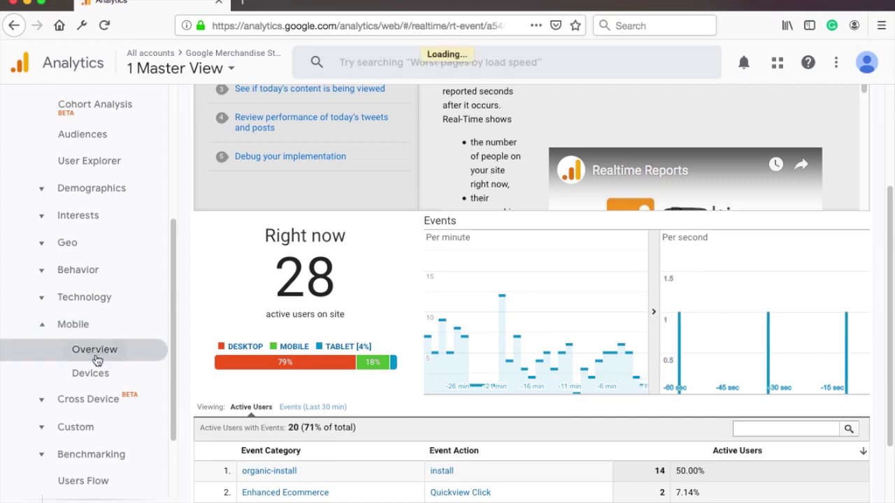
left_click(92, 376)
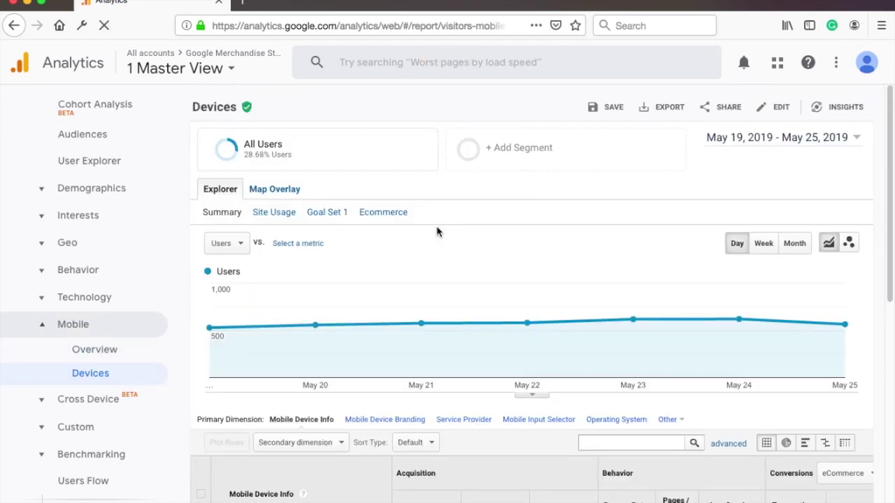
scroll(504, 238, "down", 4)
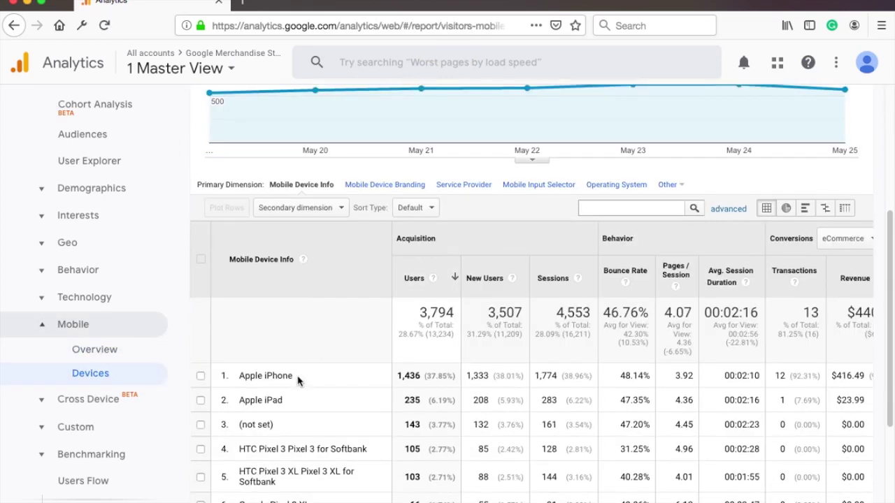
left_click_drag(293, 375, 239, 378)
left_click(312, 379)
- Browse the commonly used secondary dimensions, search for "user" and add User Type to the devices table
scroll(352, 368, "up", 2)
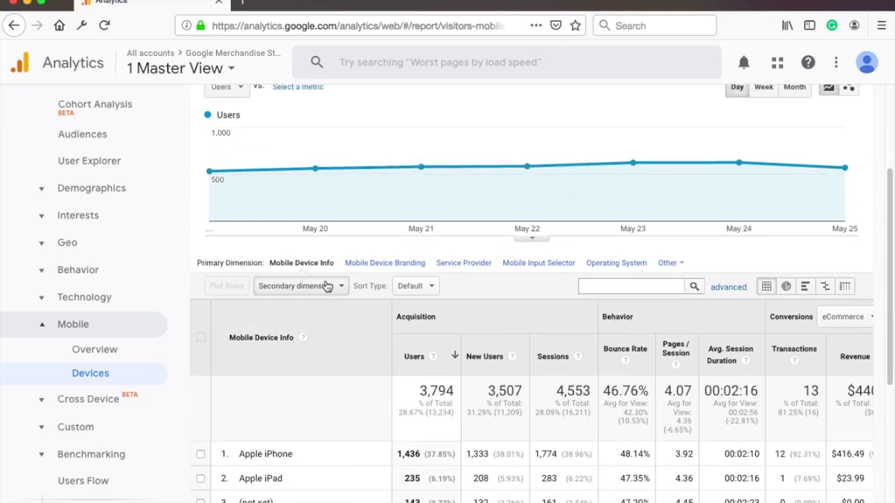
left_click(325, 288)
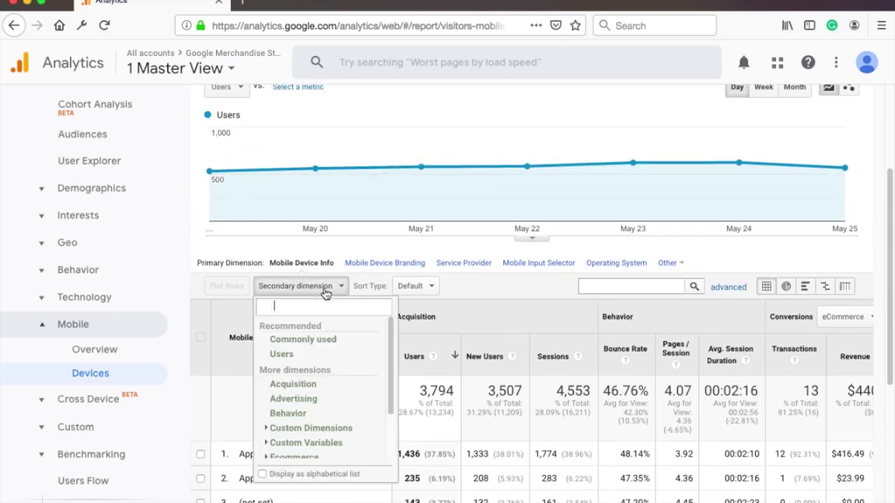
left_click(267, 340)
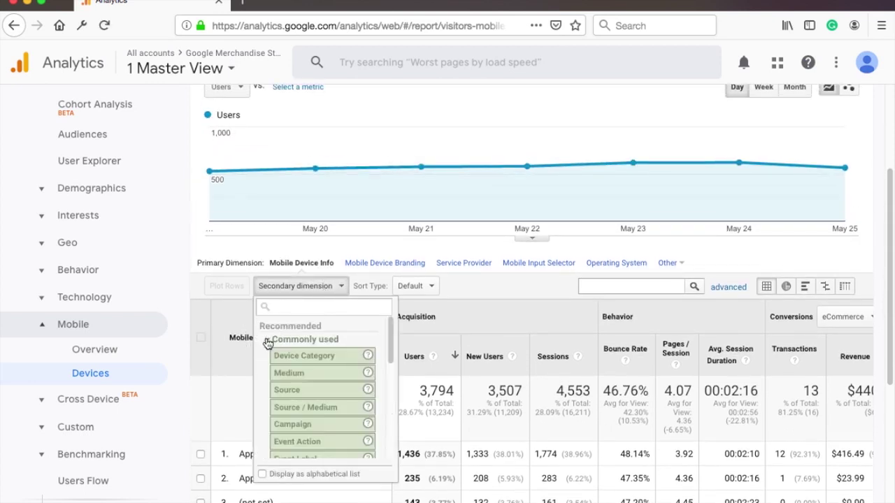
scroll(301, 358, "down", 5)
scroll(305, 359, "up", 4)
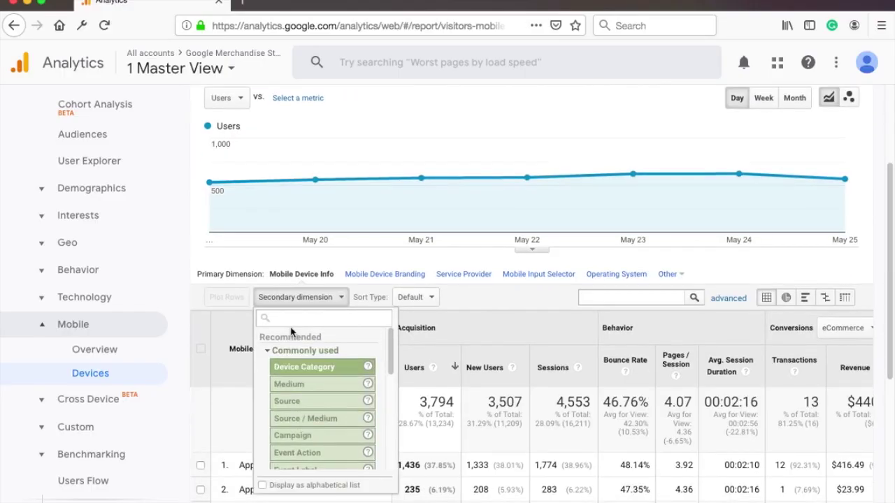
left_click(284, 318)
type("user")
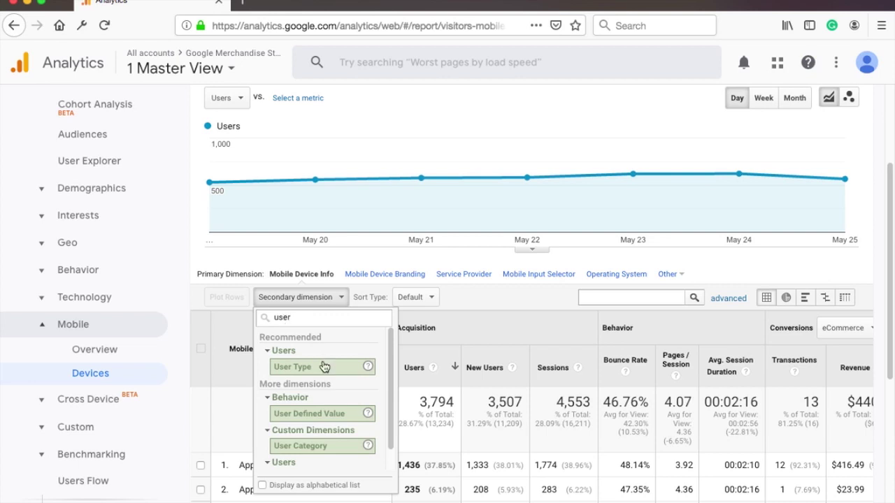
left_click(324, 367)
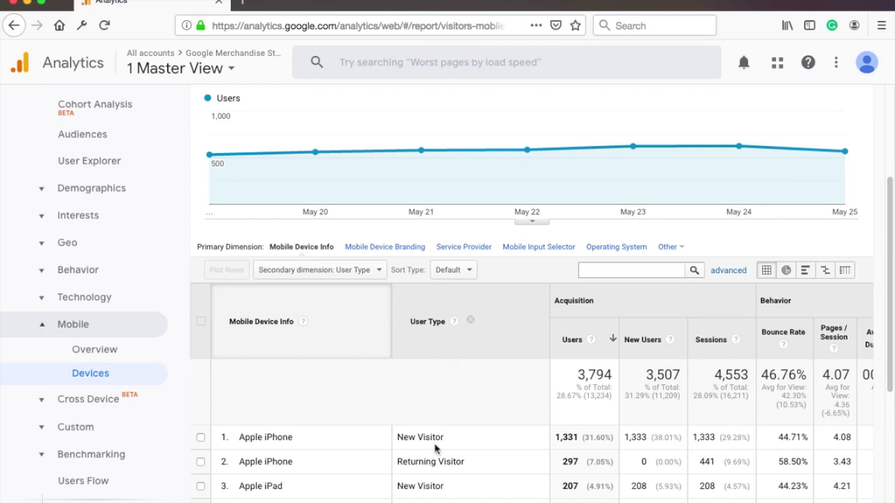
- Compare the new and returning visitor rows for Apple iPhone and remove the User Type secondary dimension
scroll(381, 434, "down", 2)
left_click_drag(241, 359, 457, 380)
left_click(545, 373)
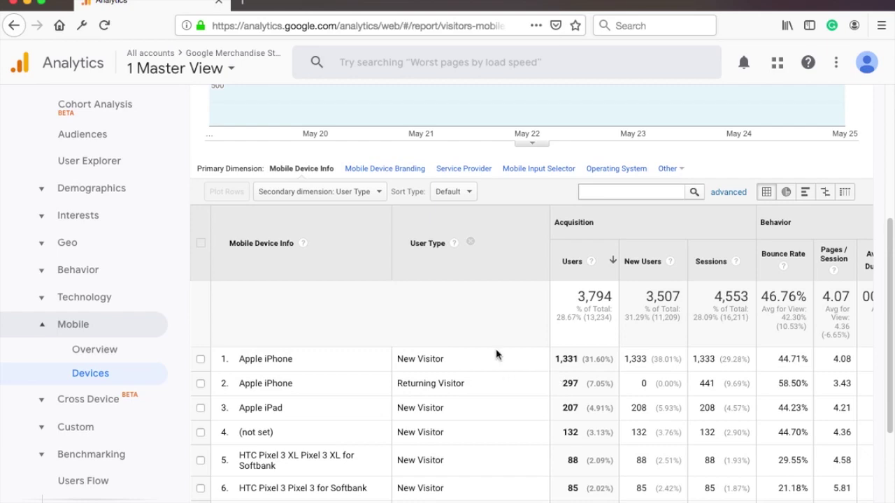
left_click(470, 242)
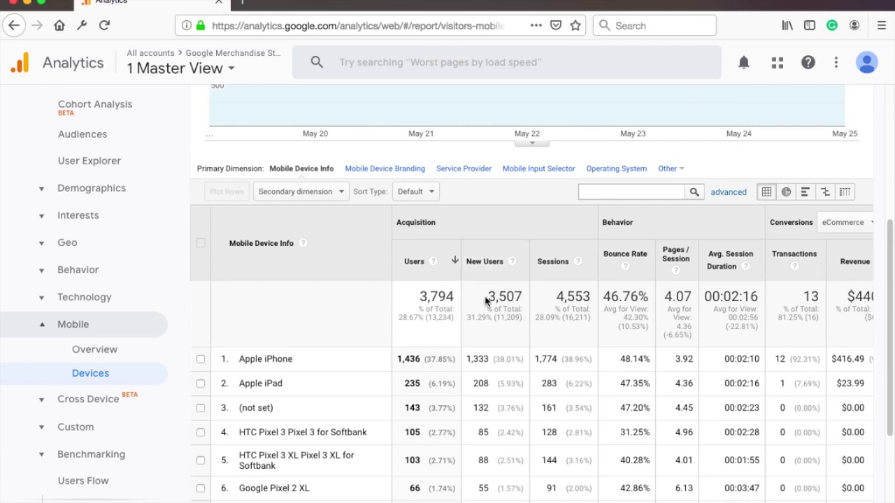
scroll(485, 297, "down", 2)
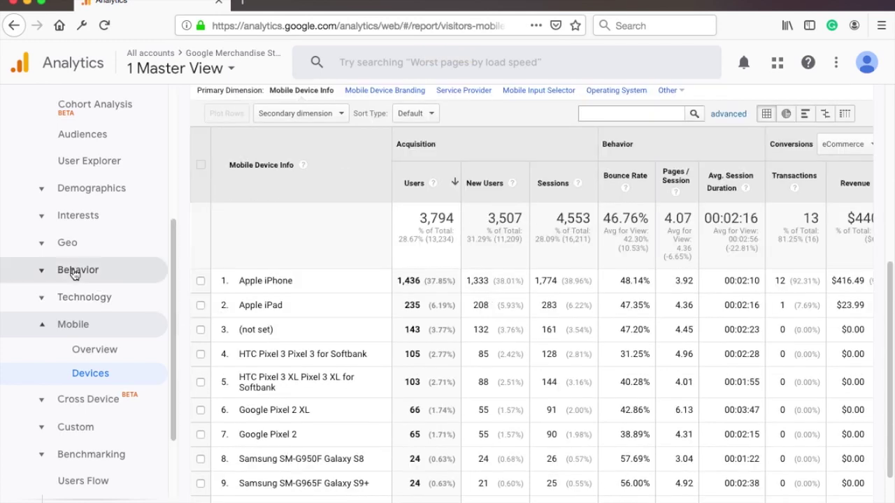
- Look at the reports available under Geo and Behavior in the Audience section
left_click(42, 244)
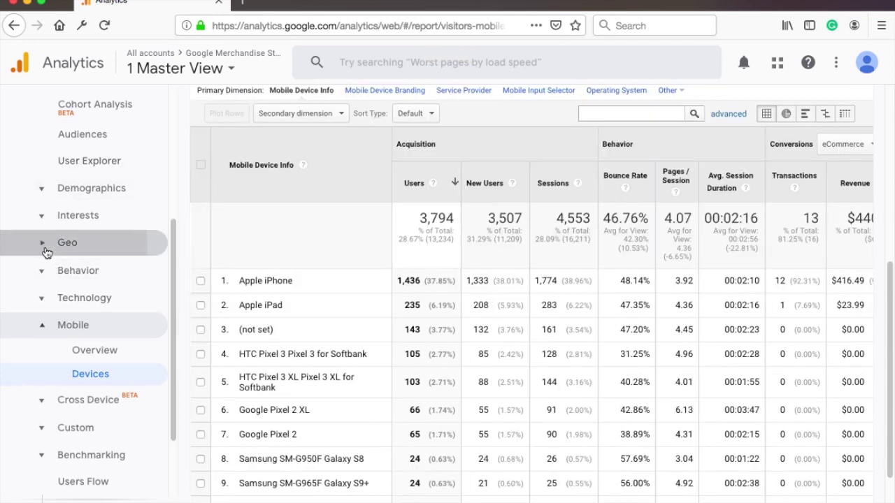
left_click(42, 245)
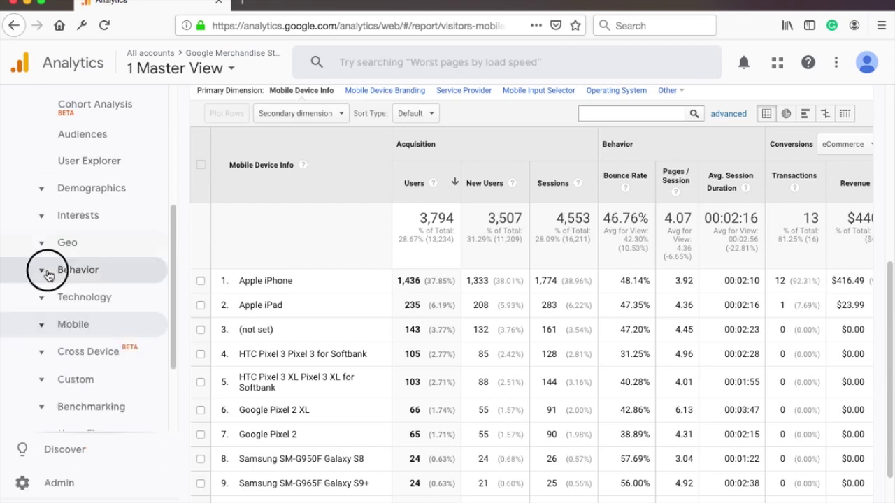
left_click(44, 273)
left_click(41, 272)
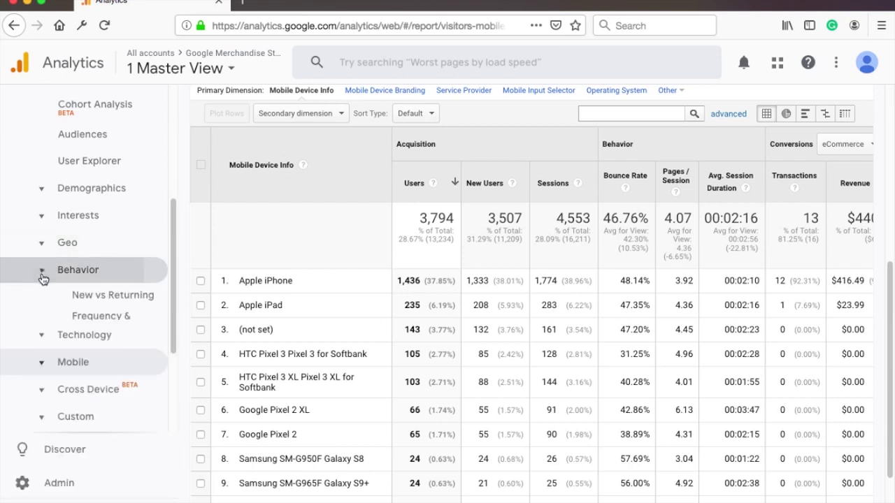
- Open the Channels report for all traffic in the Acquisition section and bring its channel table into view
left_click(44, 307)
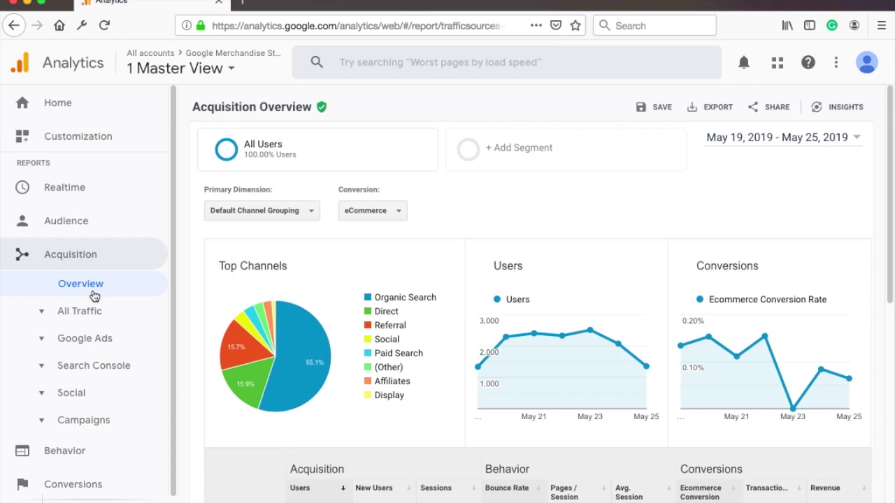
left_click(50, 316)
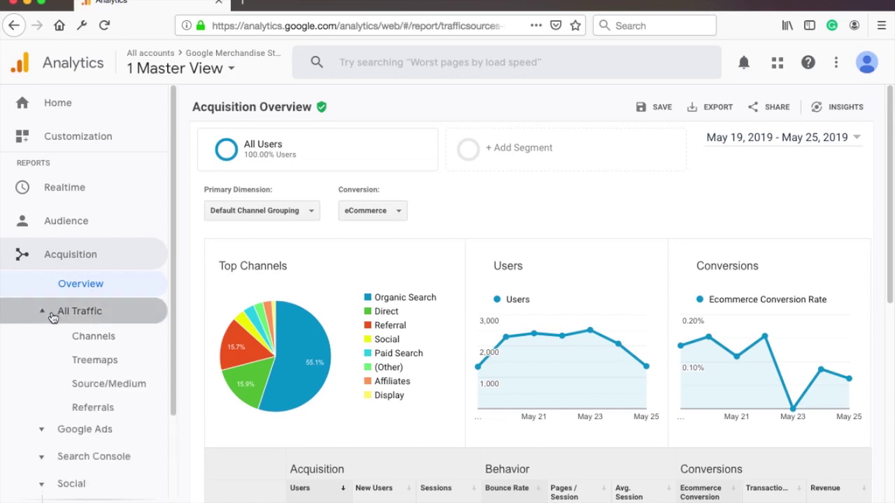
left_click(105, 337)
scroll(454, 246, "down", 1)
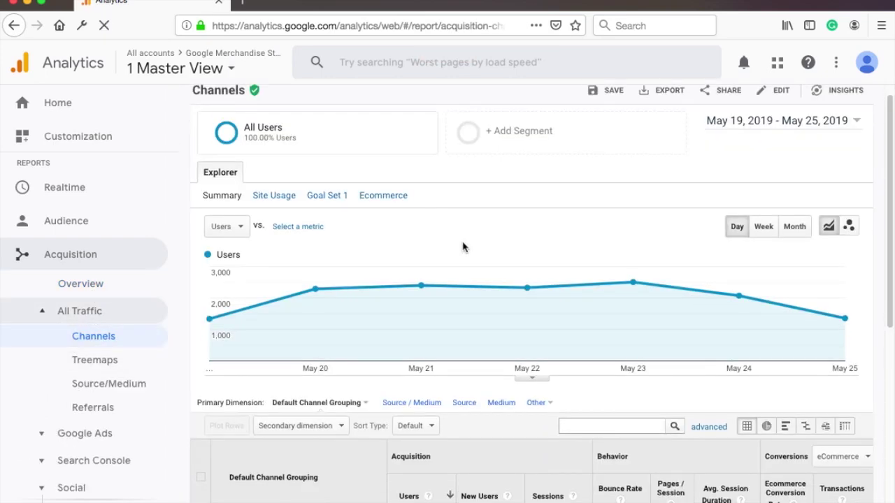
scroll(462, 246, "down", 4)
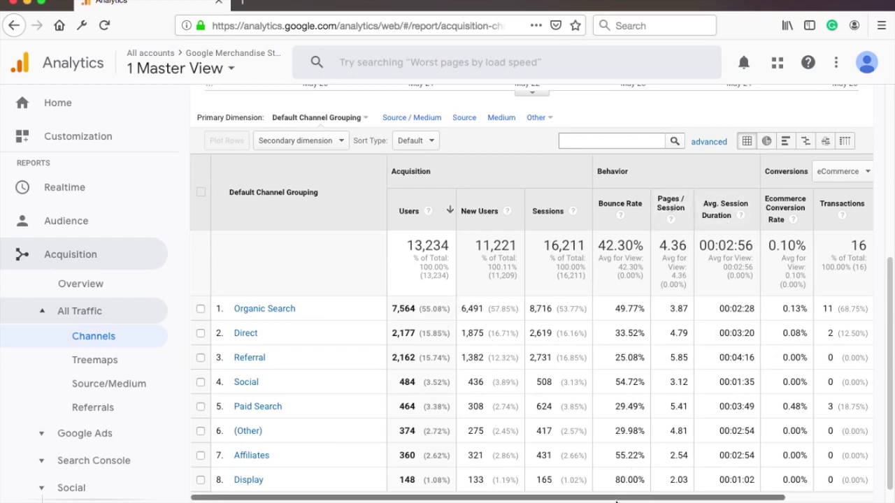
- Examine the transactions and revenue columns of the channel table, focusing on Organic Search's conversion rate and transactions
left_click_drag(632, 498, 720, 495)
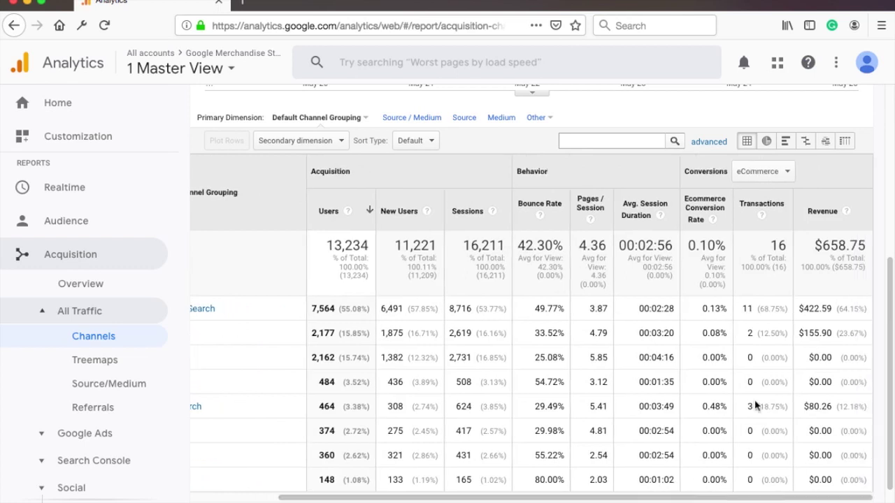
left_click_drag(755, 309, 696, 312)
left_click_drag(499, 498, 329, 494)
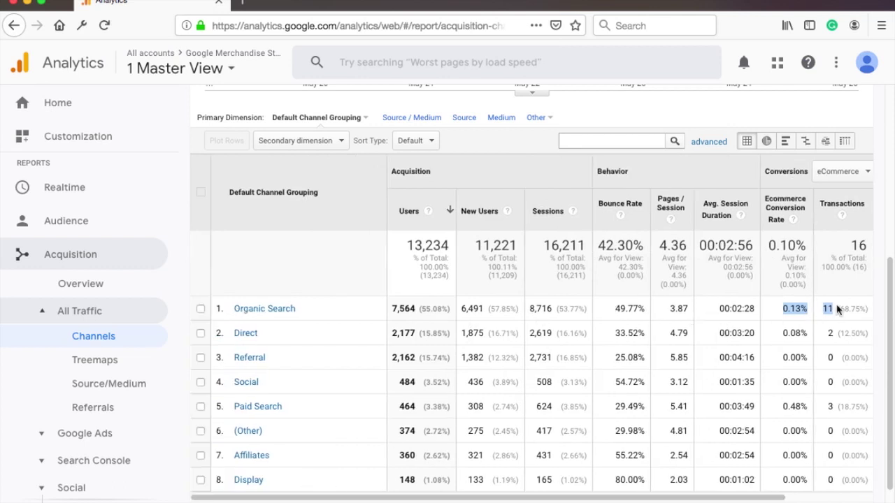
left_click(778, 335)
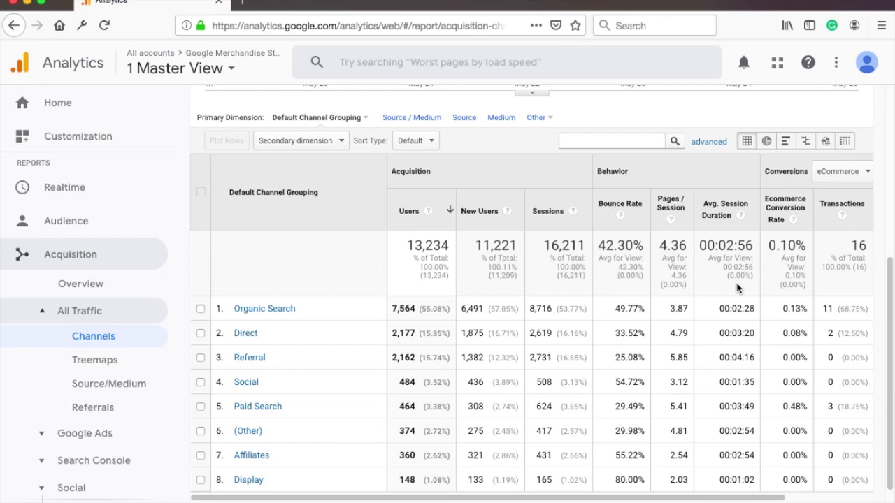
- View the channel data as a pie chart and as a bar comparison, and return to the data table
left_click(767, 141)
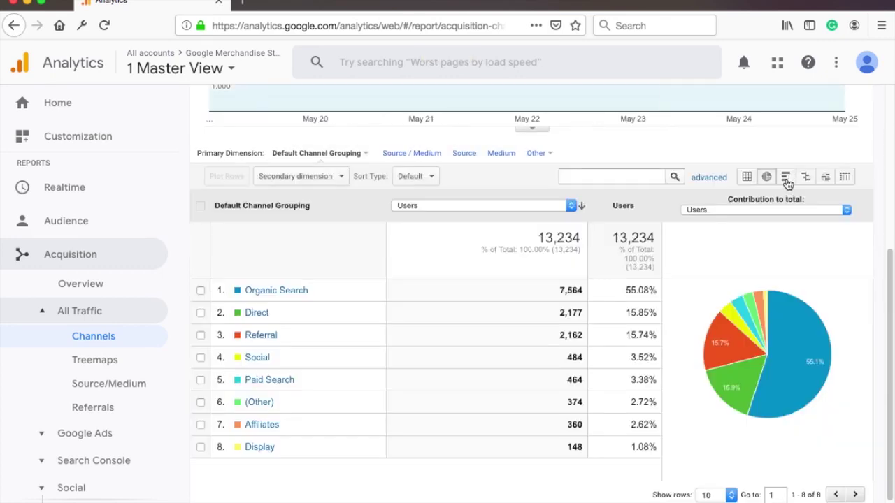
left_click(786, 178)
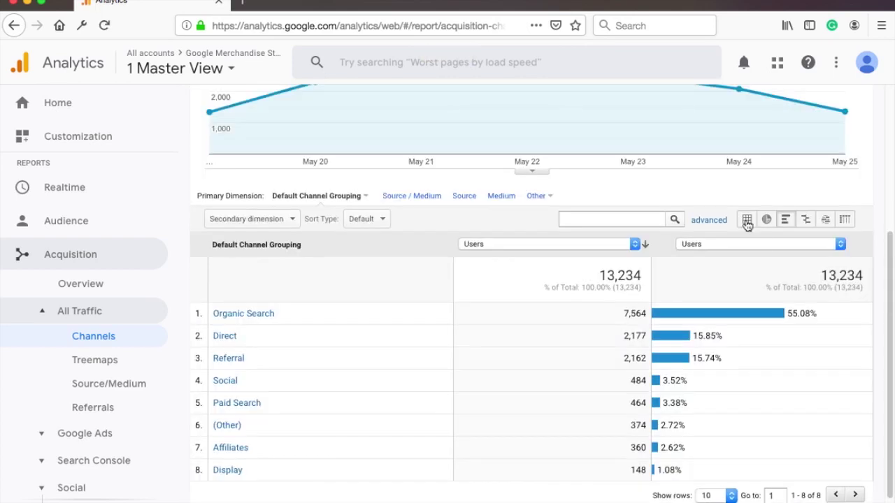
left_click(747, 220)
scroll(811, 211, "down", 3)
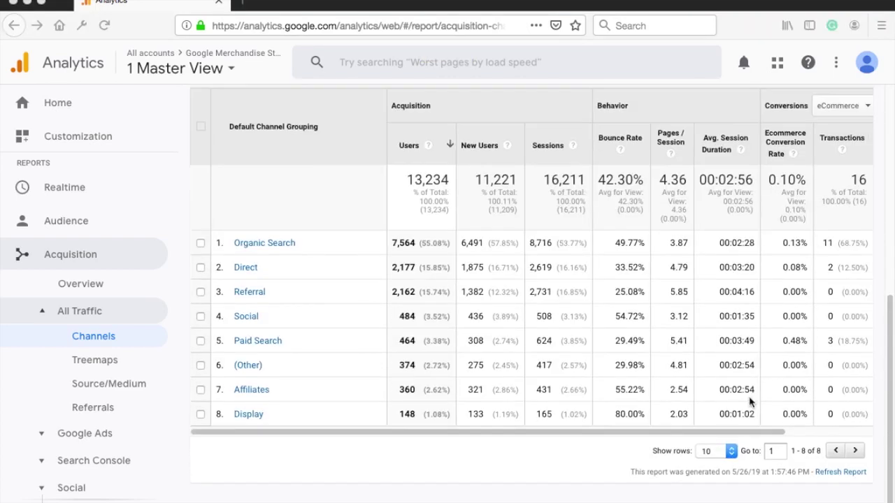
- Check the Channels report's export options and set its table to show 50 rows
scroll(801, 242, "up", 5)
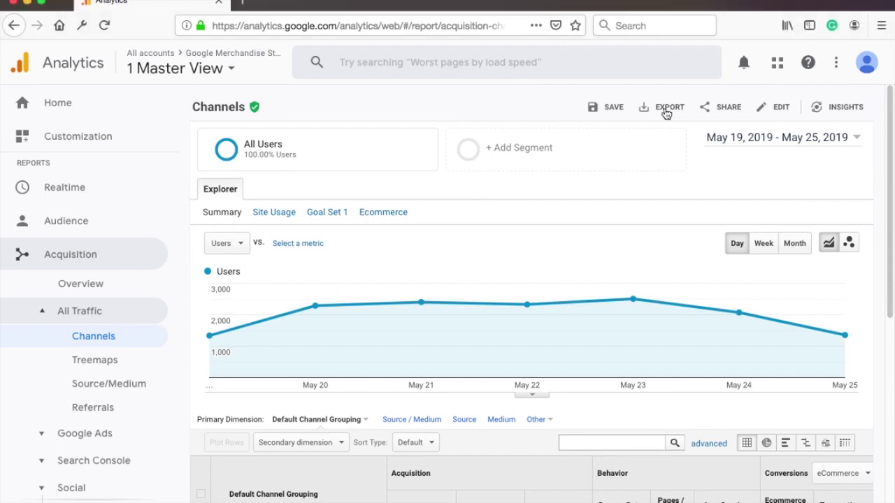
left_click(666, 113)
left_click_drag(892, 204, 874, 420)
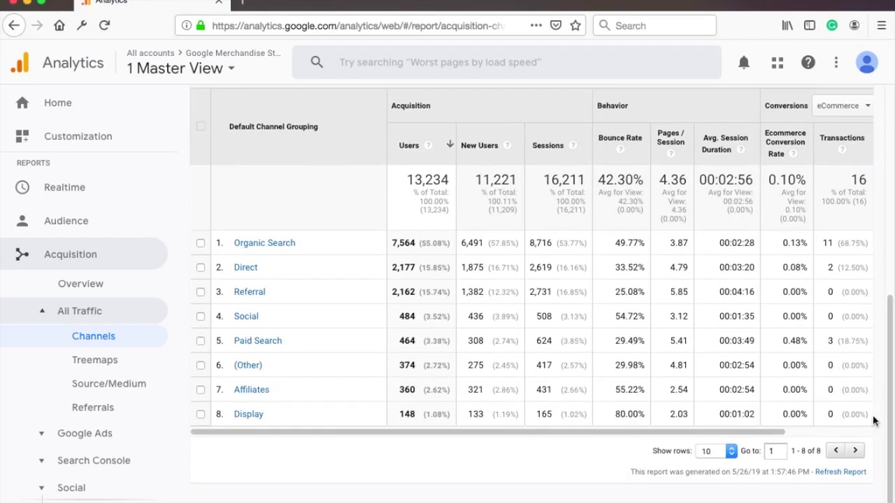
scroll(727, 451, "right", 1)
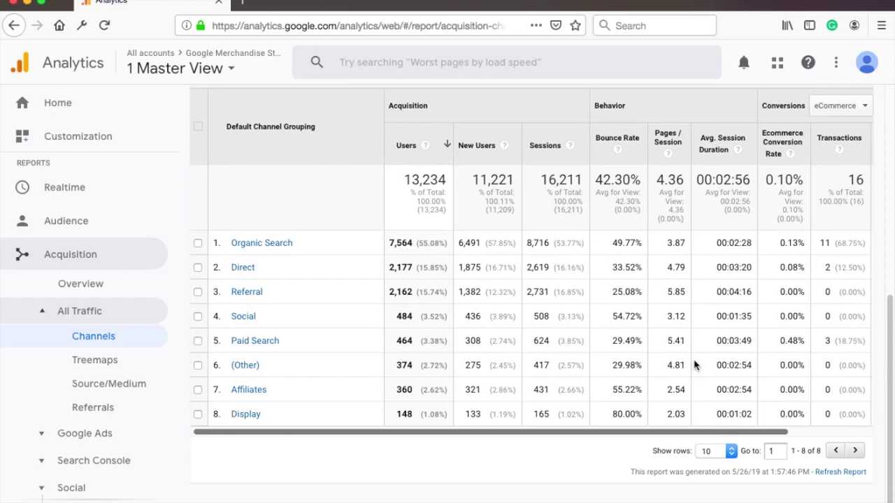
left_click(711, 453)
left_click(720, 378)
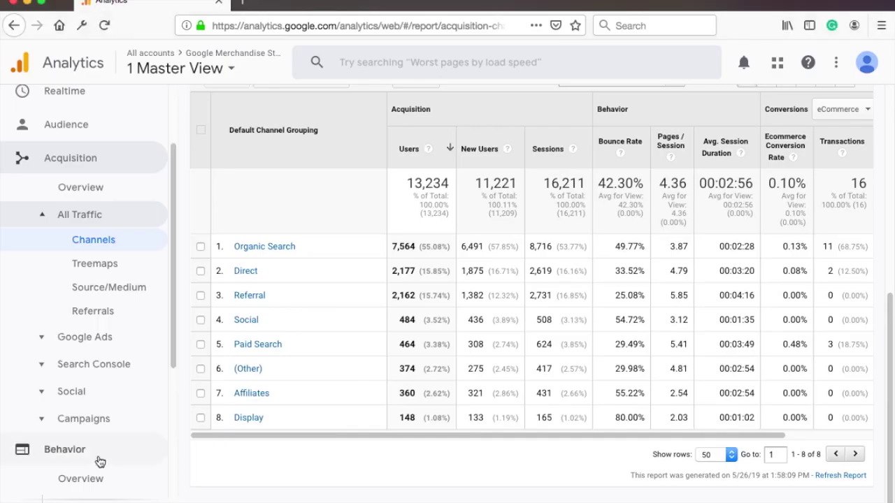
- Open the Landing Pages report under the Behavior section's site content and examine its page table
left_click(91, 451)
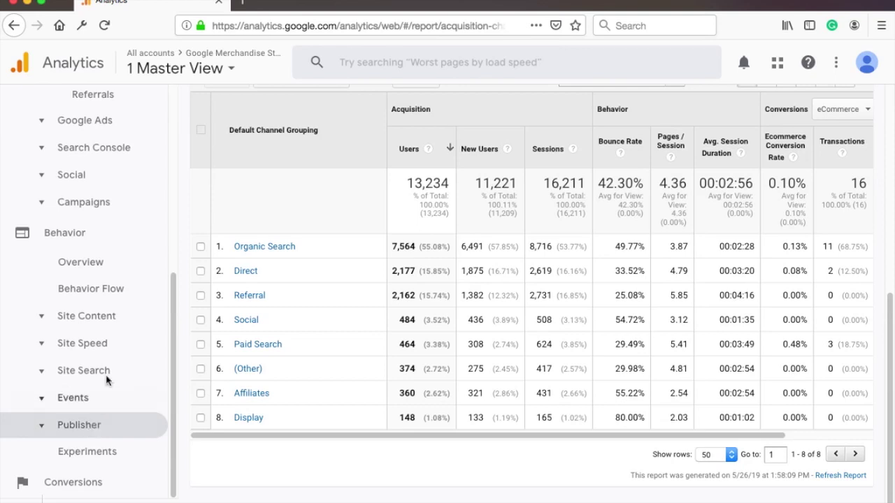
left_click(44, 321)
left_click(105, 295)
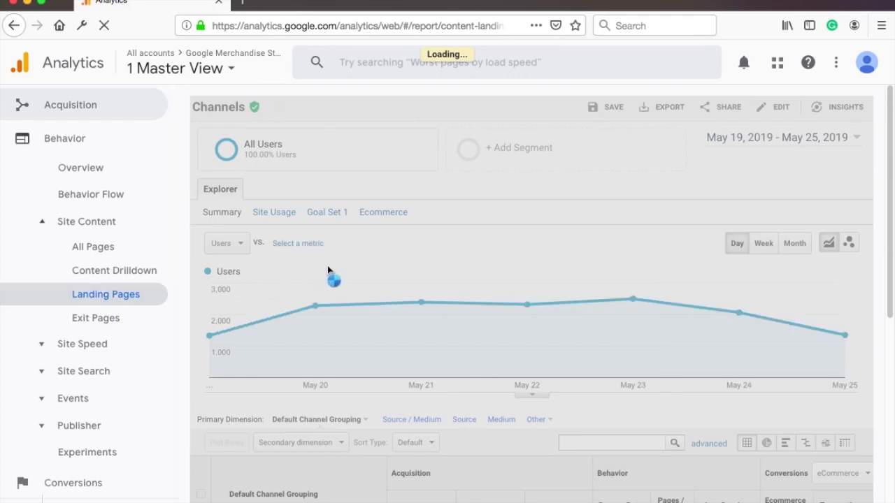
scroll(364, 266, "down", 5)
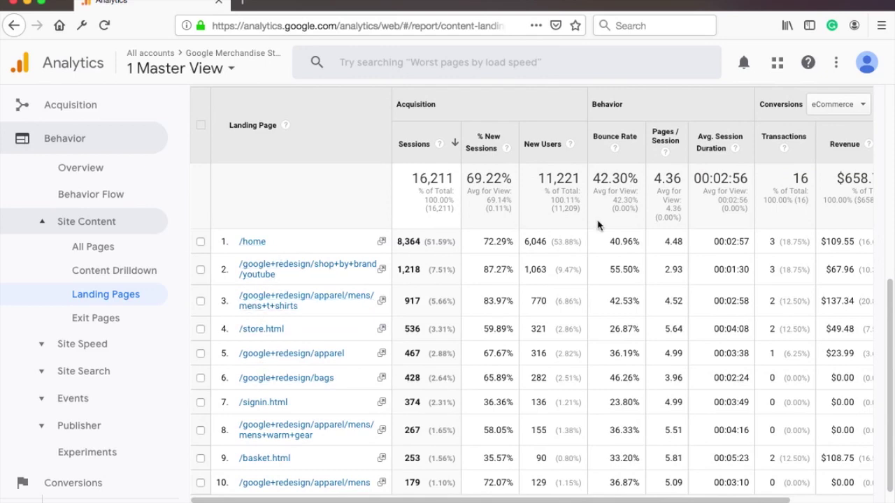
scroll(610, 222, "up", 5)
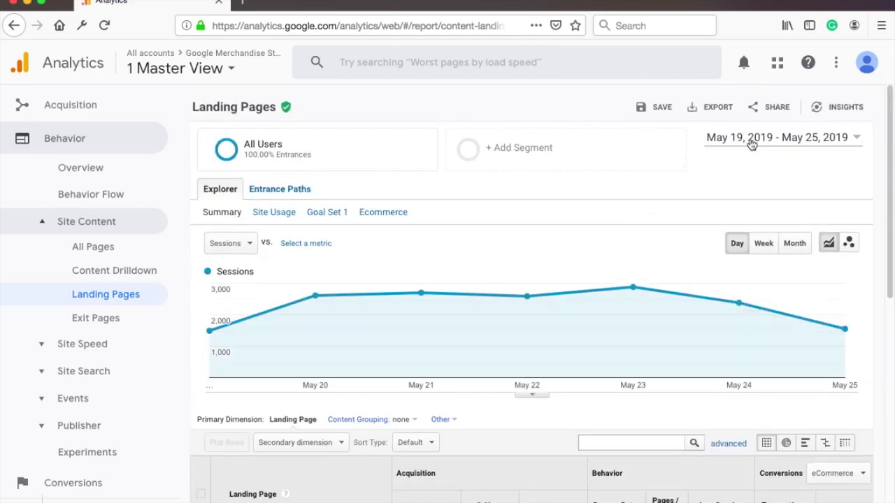
- Compare the May 19–25, 2019 landing page data with the previous period and apply the comparison
left_click(753, 139)
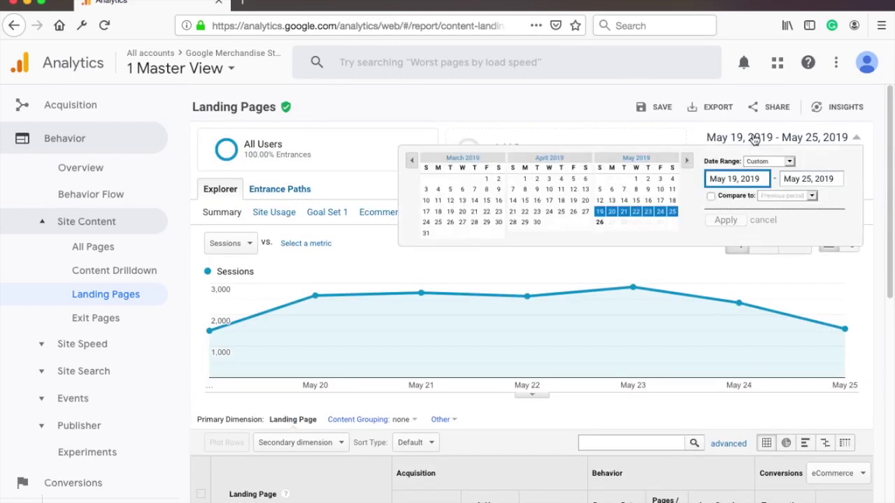
left_click(712, 197)
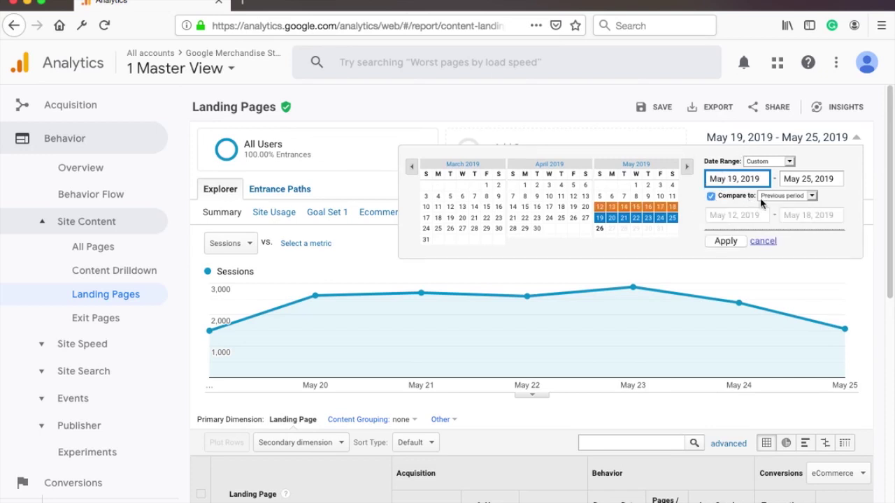
left_click(762, 198)
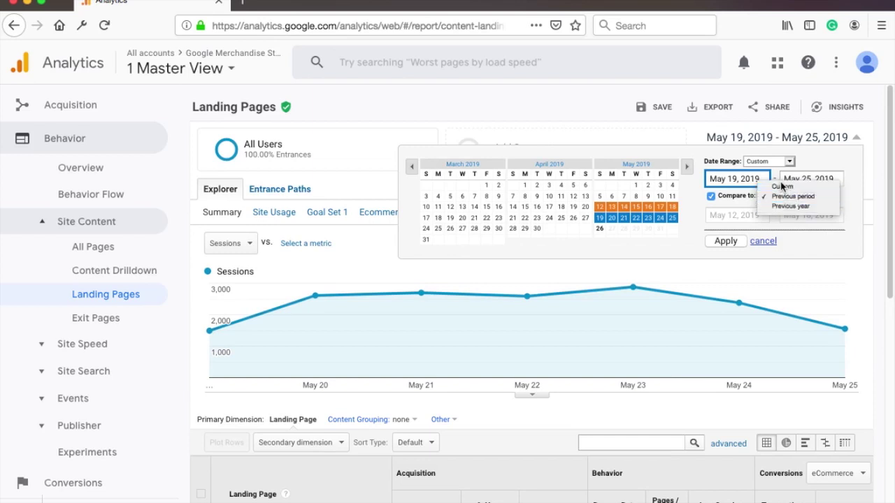
left_click(784, 197)
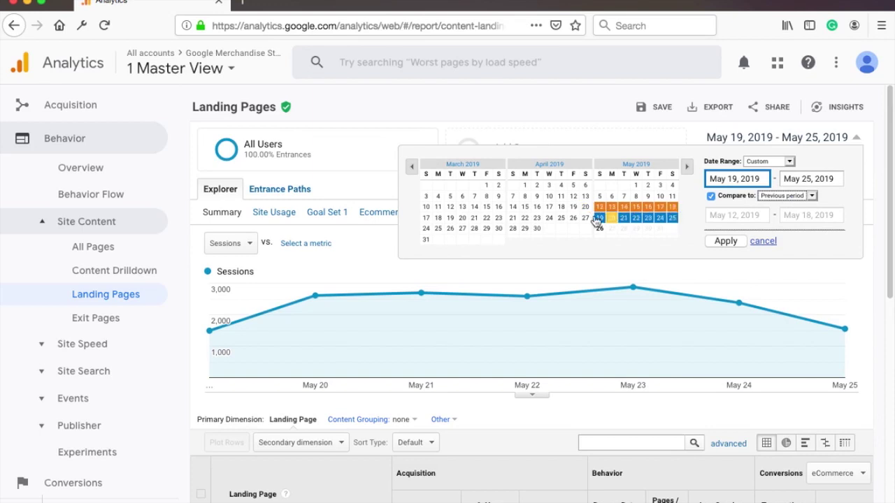
left_click(719, 244)
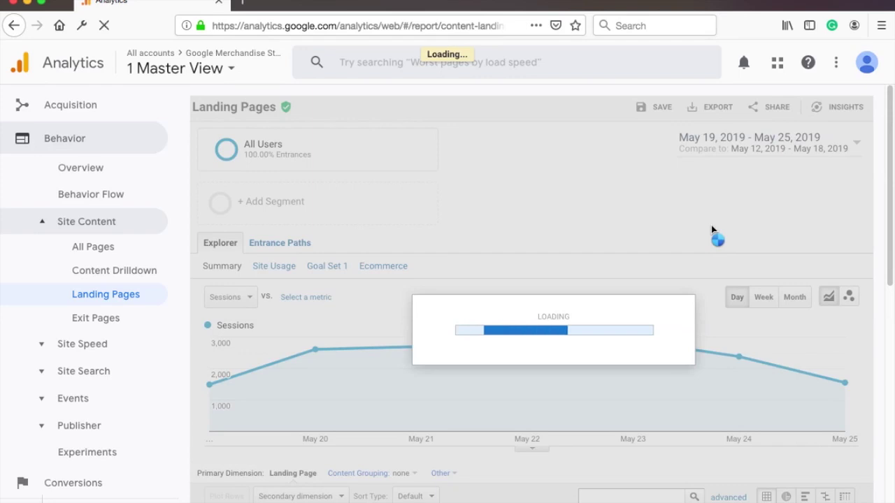
- Examine the period comparison in the sessions graph and the landing page table, focusing on the /home rows
scroll(615, 295, "down", 3)
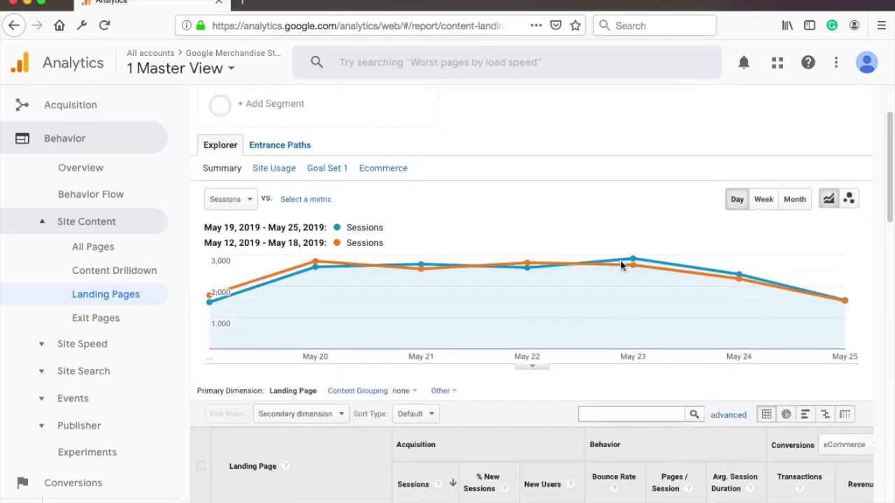
scroll(621, 264, "down", 1)
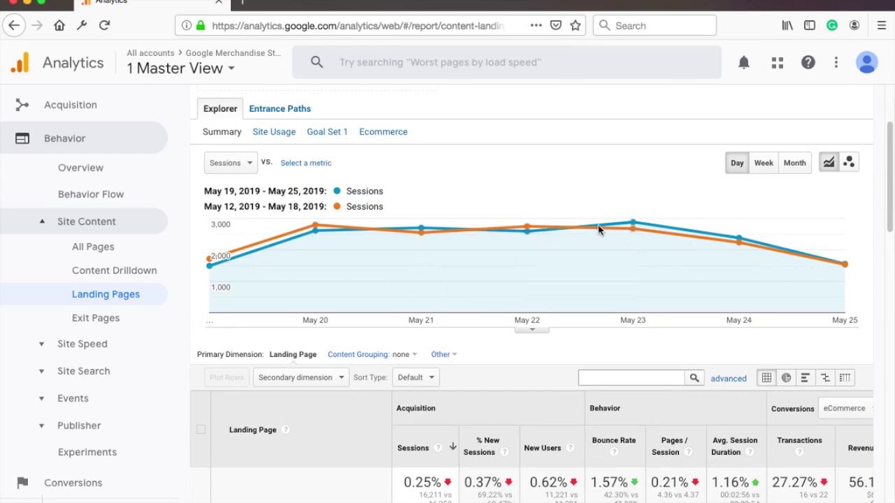
scroll(598, 228, "down", 6)
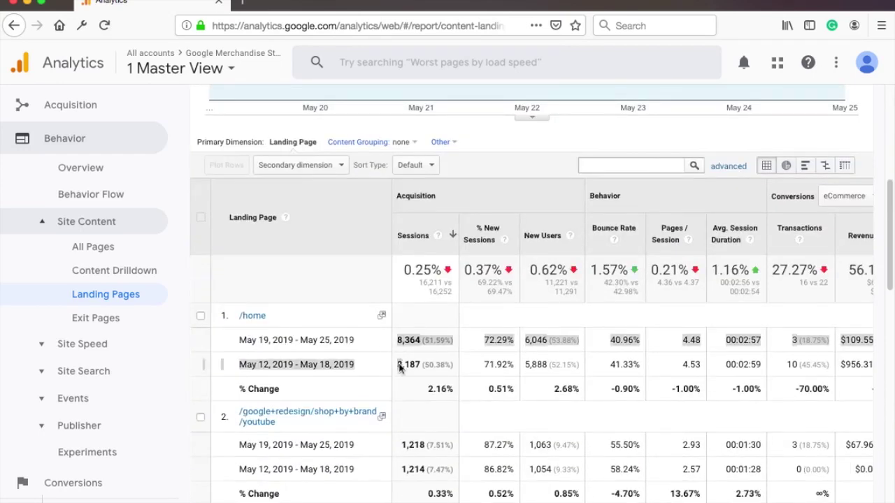
scroll(503, 290, "down", 2)
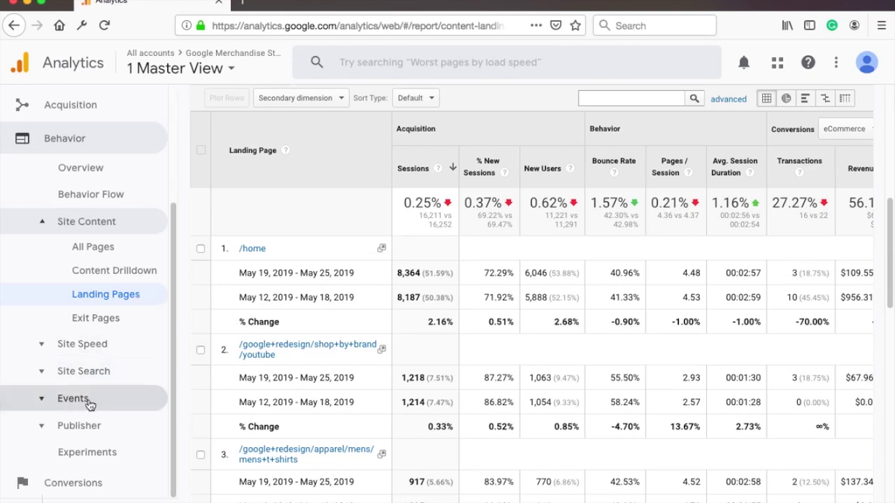
- Open the Top Events report among the Behavior section's event reports
left_click(58, 404)
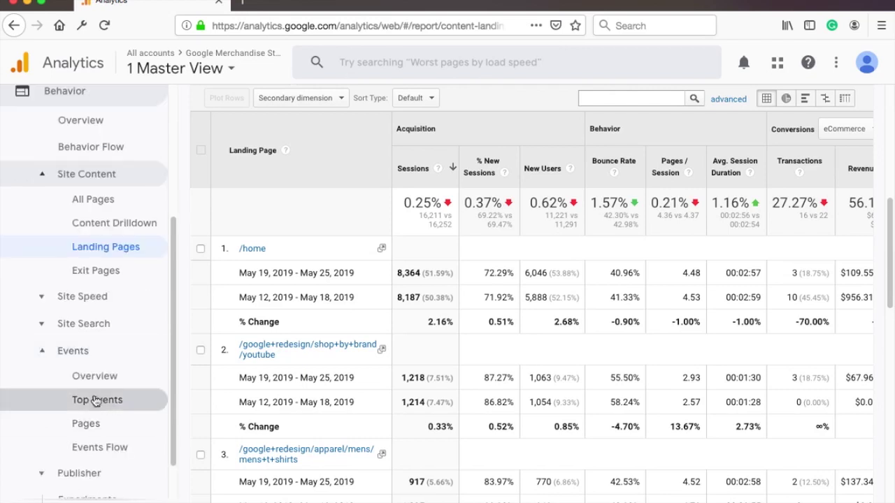
left_click(97, 400)
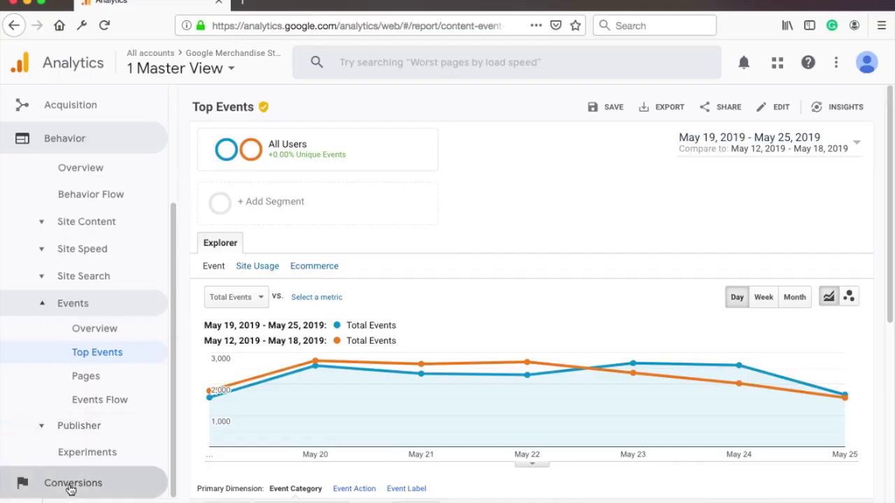
- Open the ecommerce Shopping Behavior report in the Conversions section and examine its session funnel
left_click(14, 483)
scroll(104, 328, "down", 3)
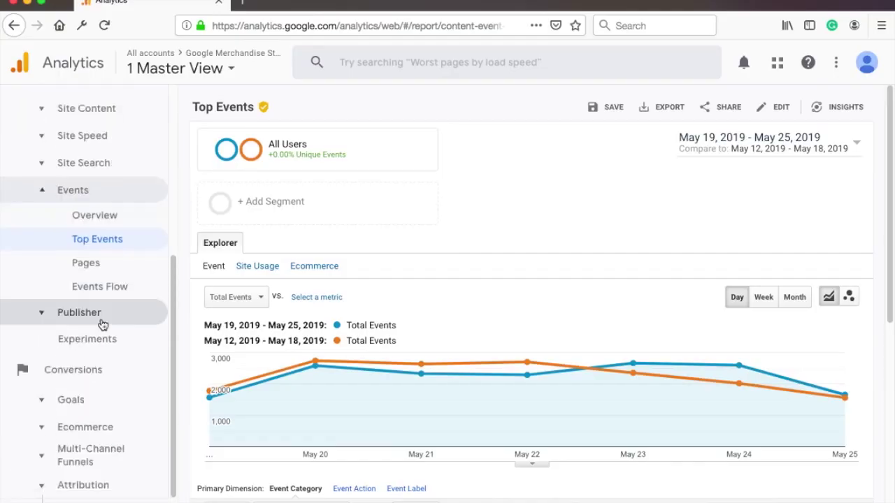
left_click(46, 428)
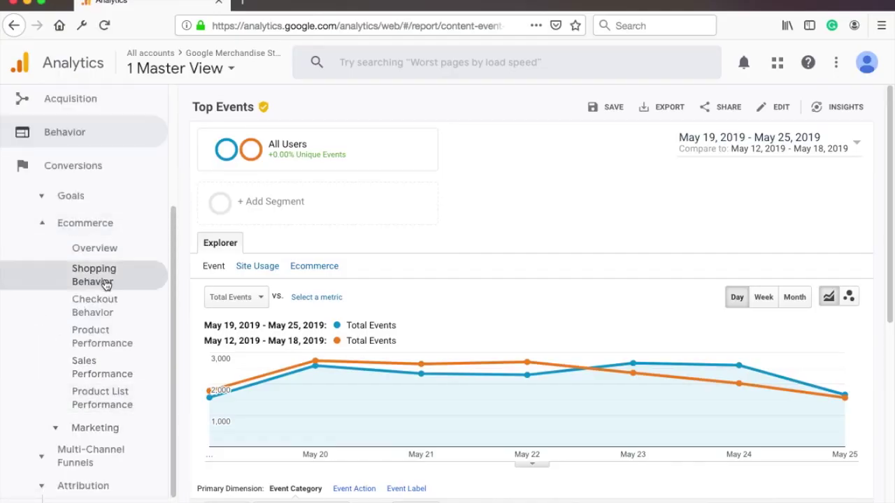
left_click(105, 282)
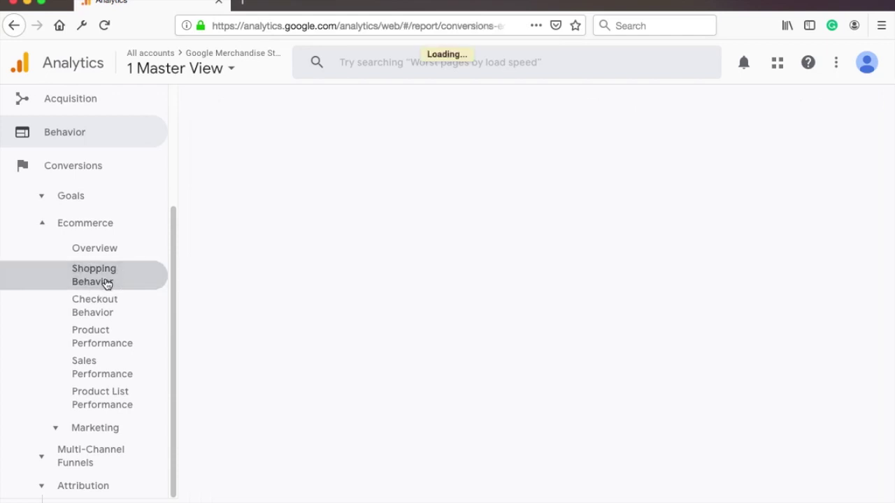
scroll(456, 242, "down", 2)
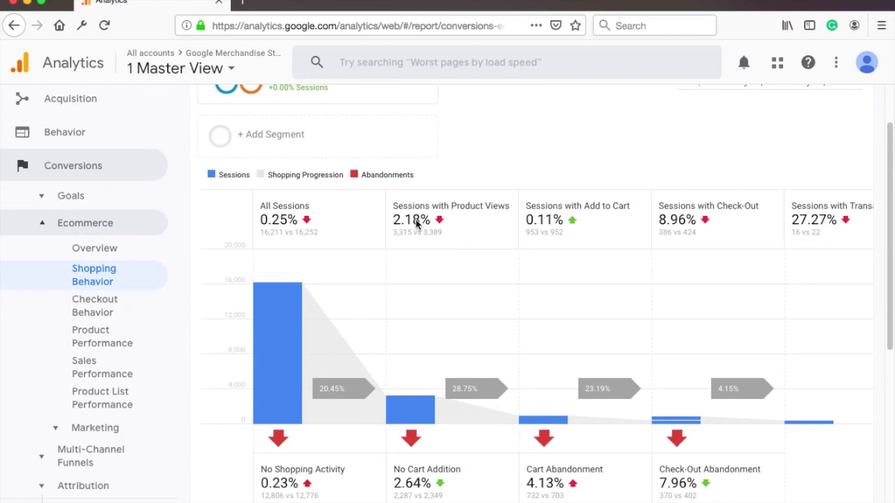
- Open the Checkout Behavior report and examine the funnel from Billing and Shipping to transactions
left_click(91, 306)
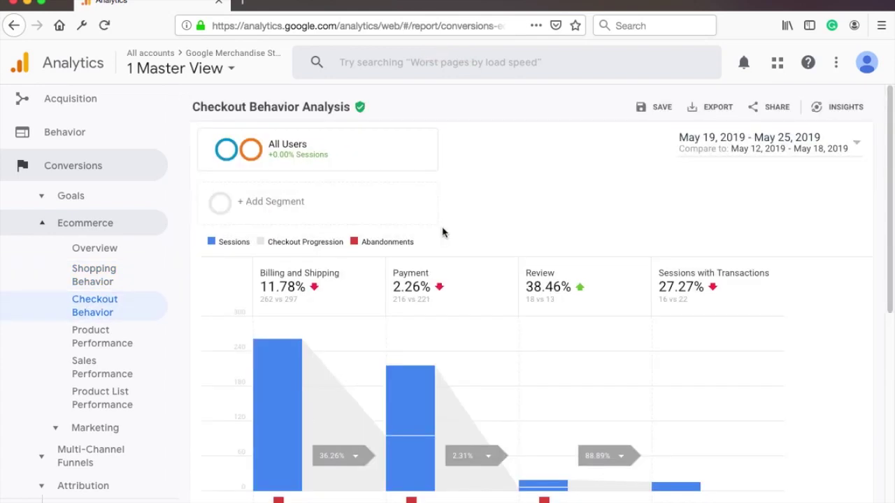
scroll(444, 232, "down", 2)
scroll(445, 228, "down", 2)
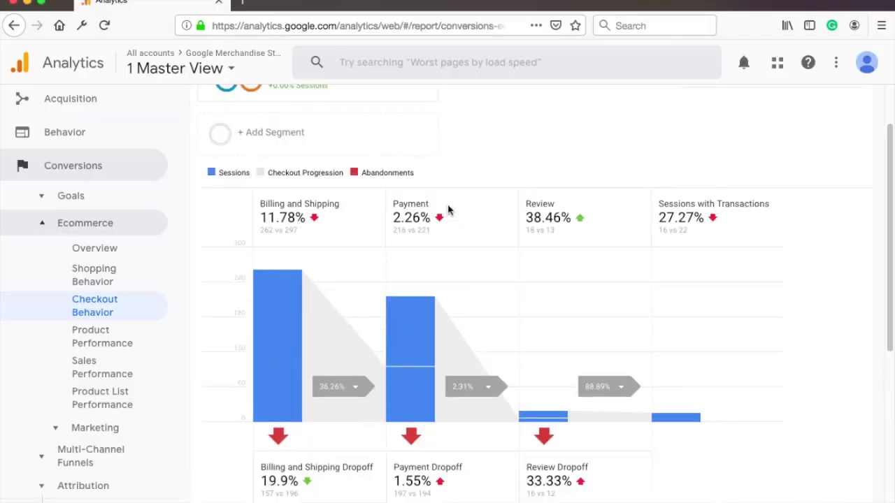
- Examine the dropoff figures and the user type table below the checkout funnel
scroll(450, 210, "down", 5)
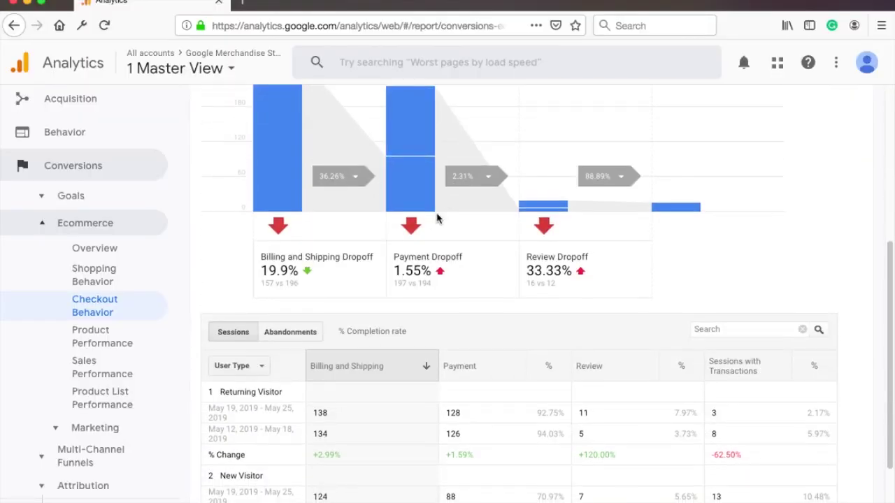
scroll(439, 218, "up", 5)
scroll(508, 297, "up", 1)
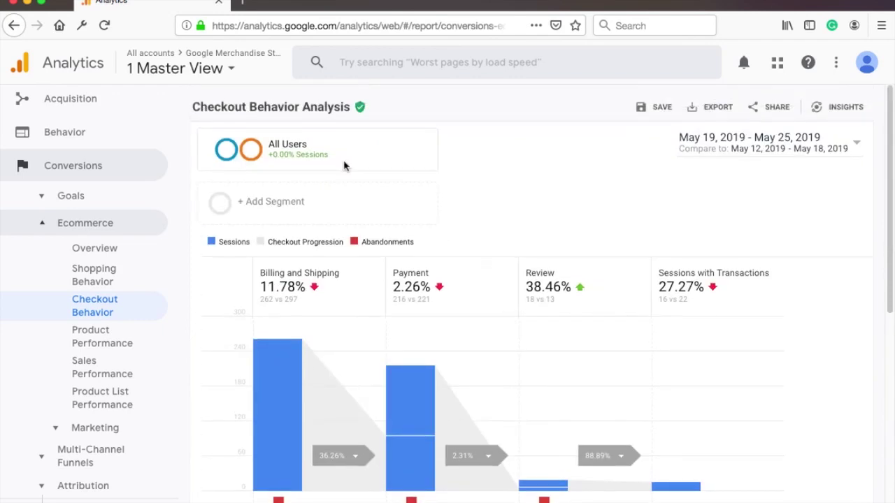
- Deselect the All Users segment for the Checkout Behavior report and look through the list of available segments
left_click(280, 149)
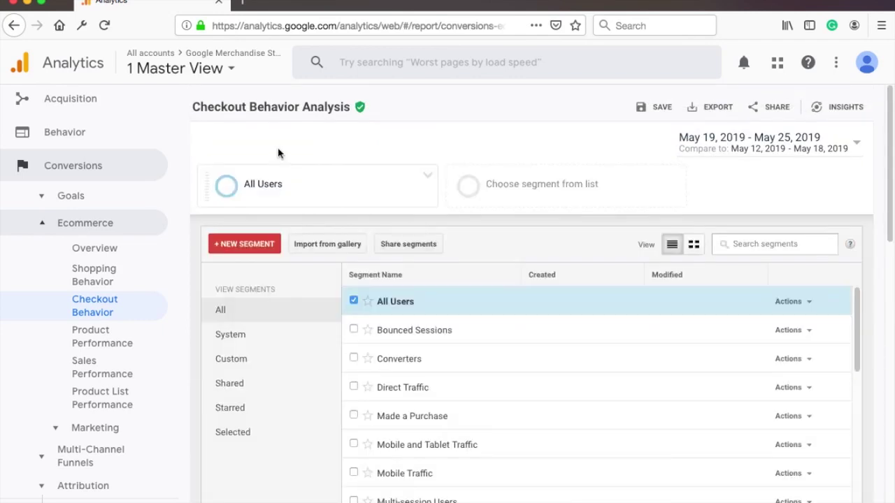
left_click(353, 305)
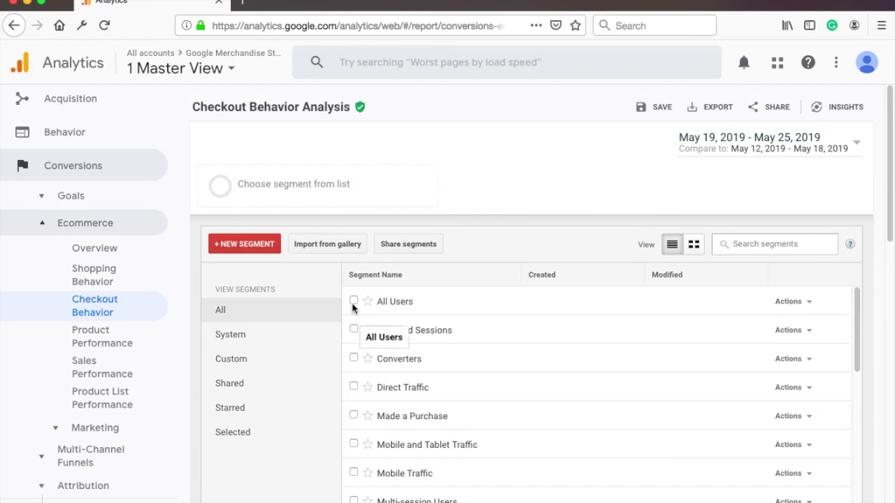
scroll(434, 357, "down", 3)
scroll(434, 357, "down", 3)
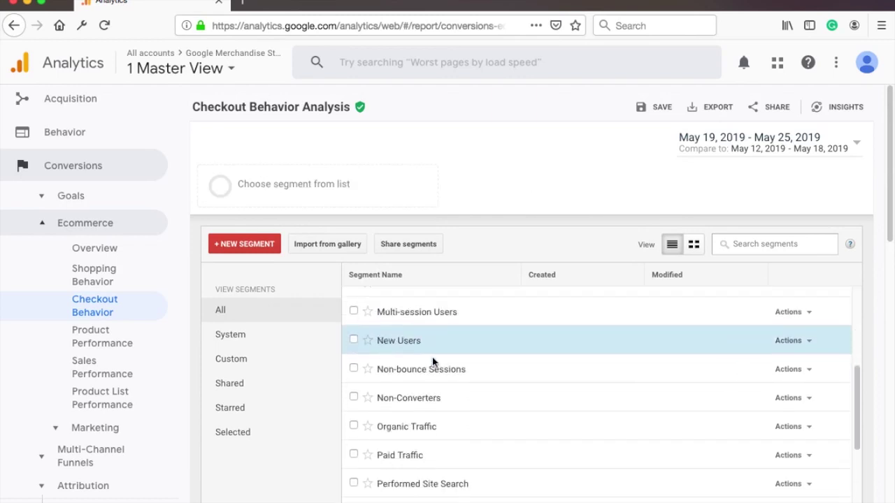
scroll(443, 378, "down", 2)
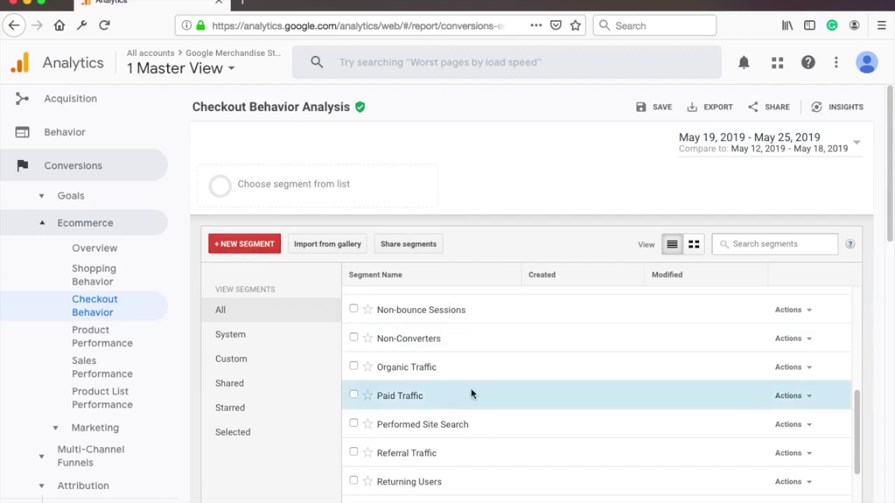
scroll(657, 311, "down", 2)
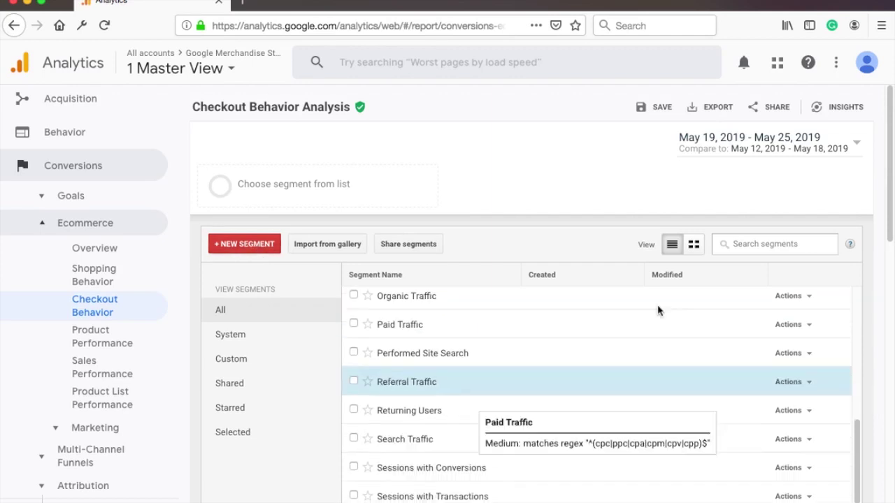
- Search the segments for "mob" and apply the Mobile Traffic segment to the Checkout Behavior report
left_click(742, 245)
type("moib")
key("BackSpace")
key("BackSpace")
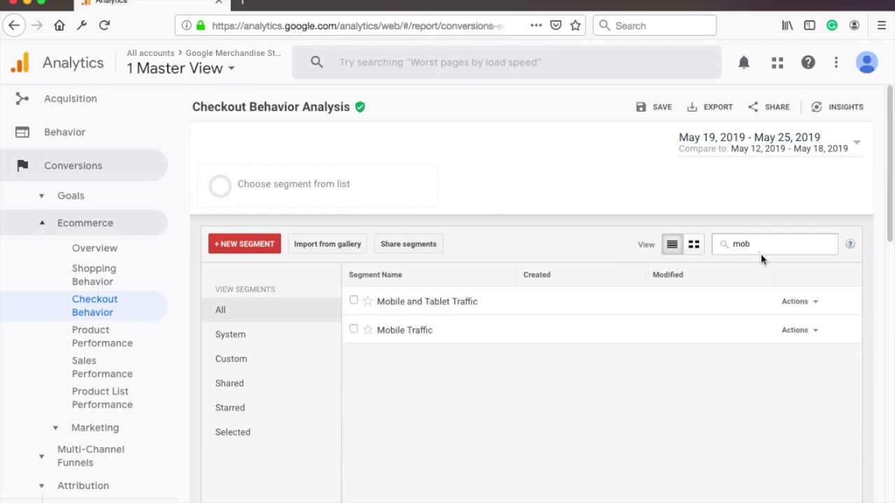
left_click(353, 330)
scroll(300, 364, "down", 3)
left_click(235, 361)
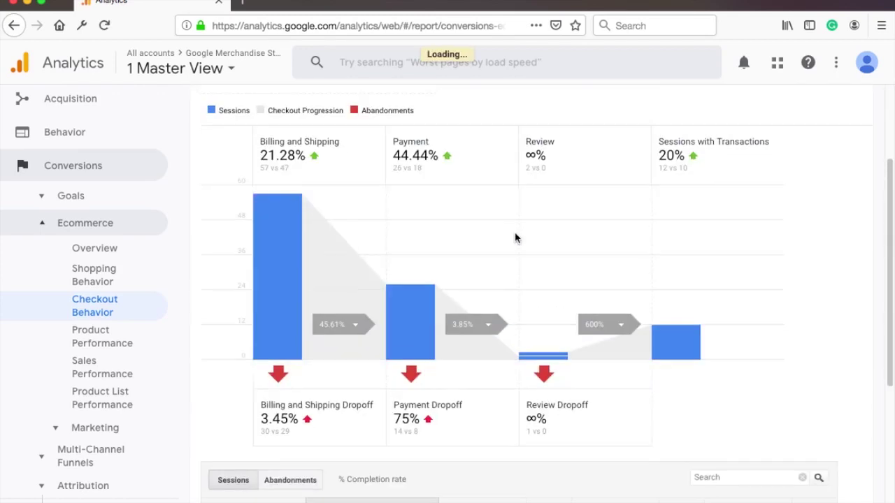
scroll(515, 238, "down", 5)
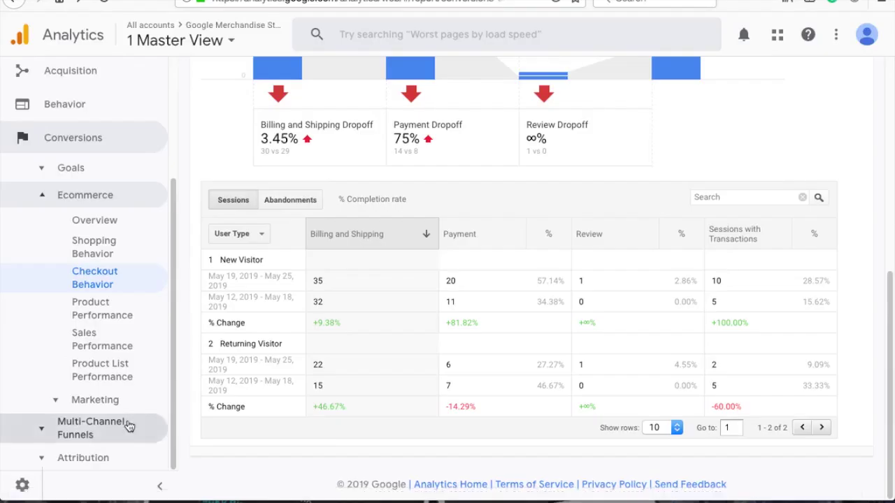
- Open the Admin settings of the demo account
left_click(23, 488)
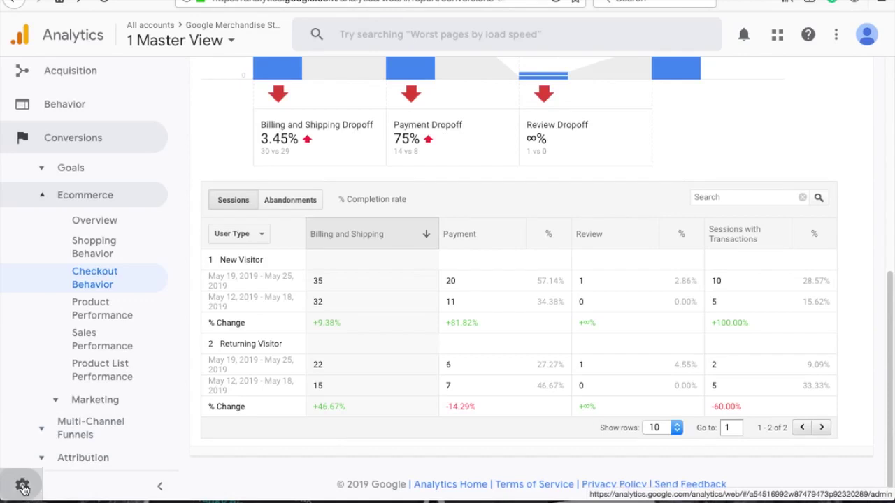